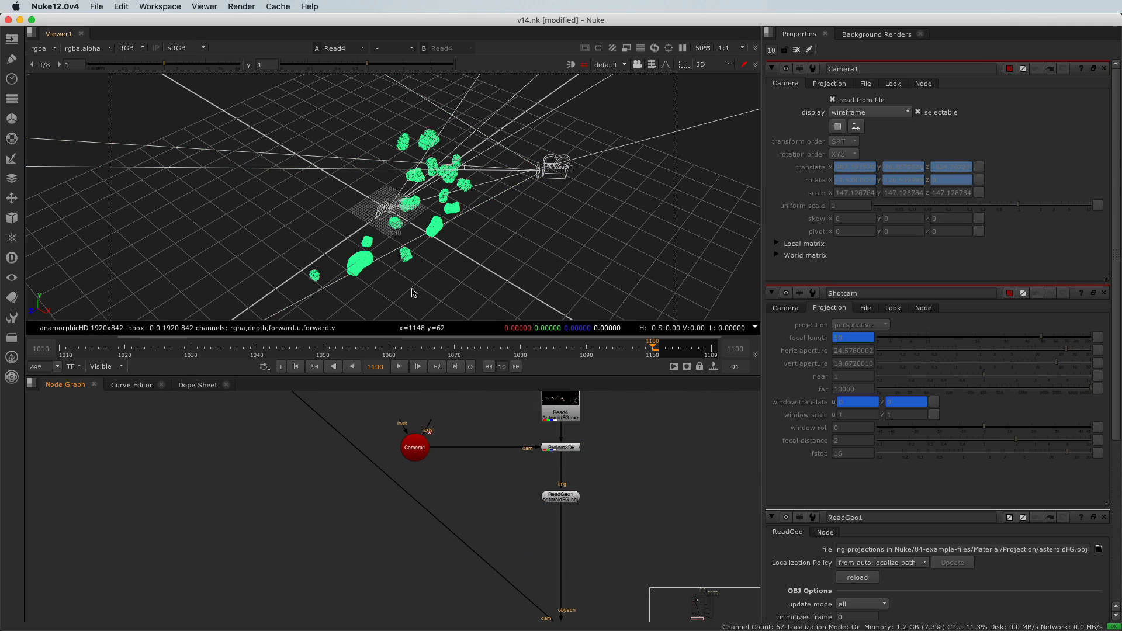
- Inspect the Camera1 and ReadGeo1 nodes of the projection setup in the node graph
click(381, 214)
click(367, 514)
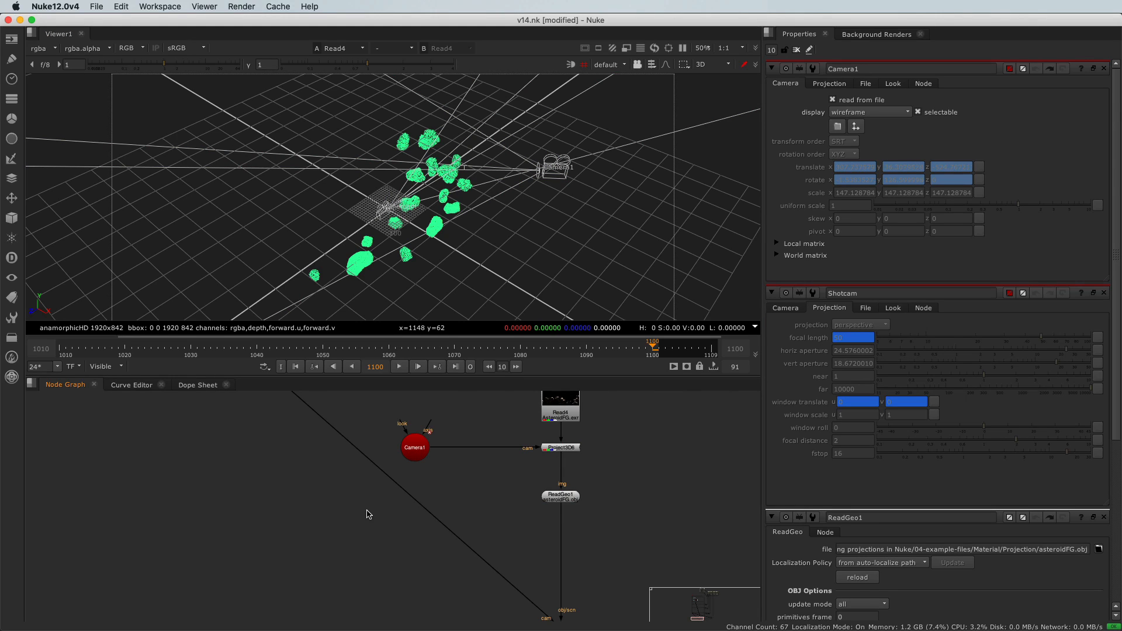
middle_drag(368, 507, 360, 515)
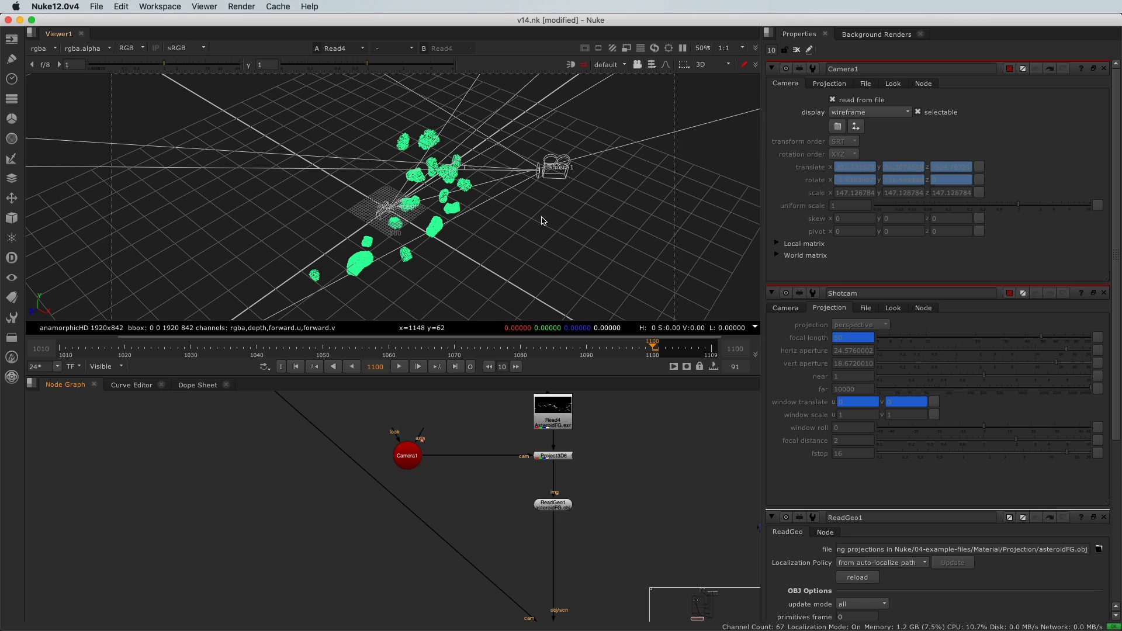
click(408, 461)
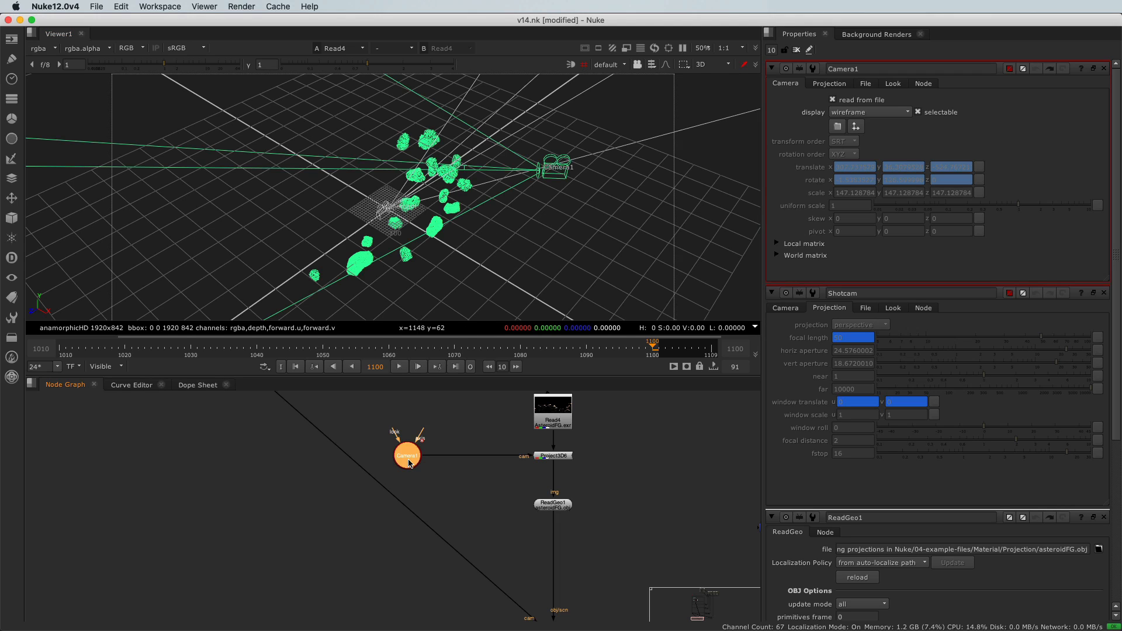
click(561, 506)
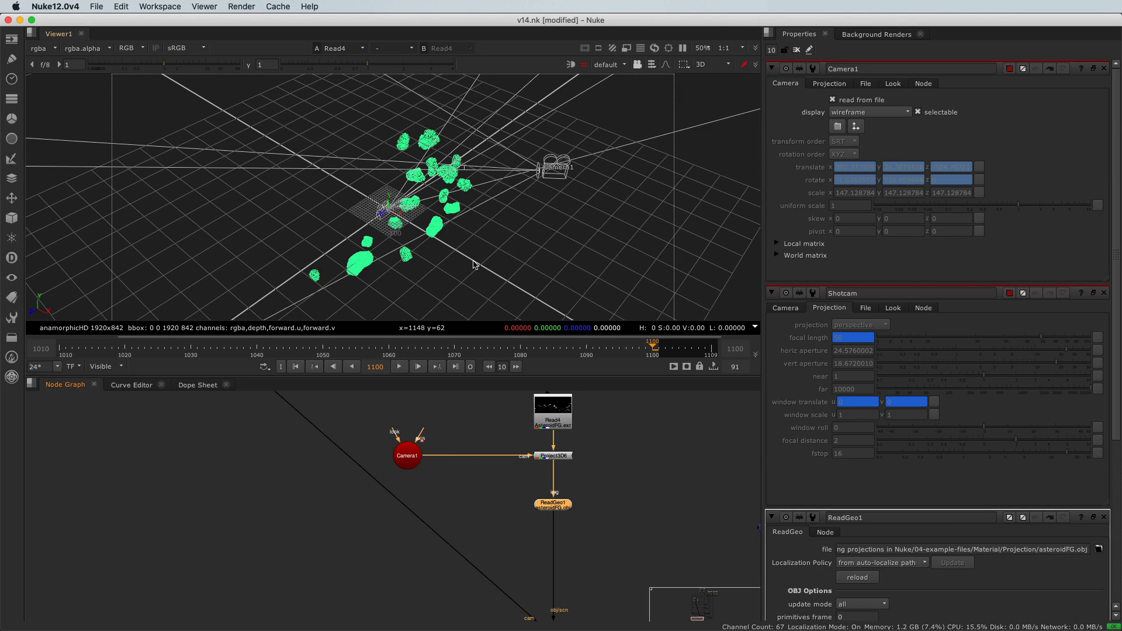
middle_drag(456, 463, 467, 497)
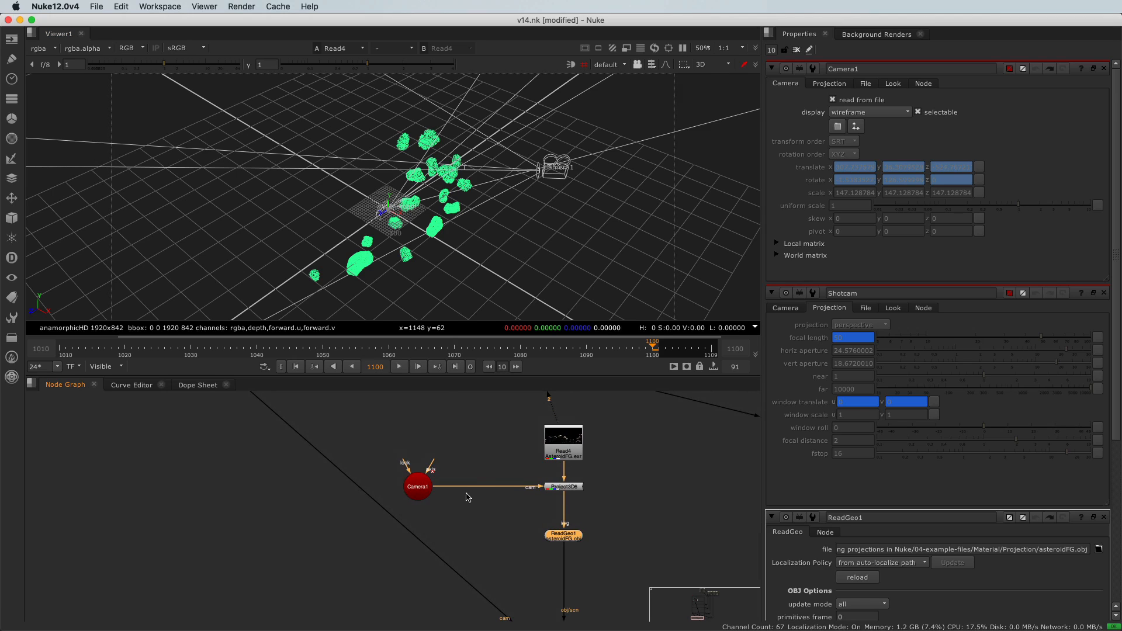
middle_drag(457, 431, 462, 449)
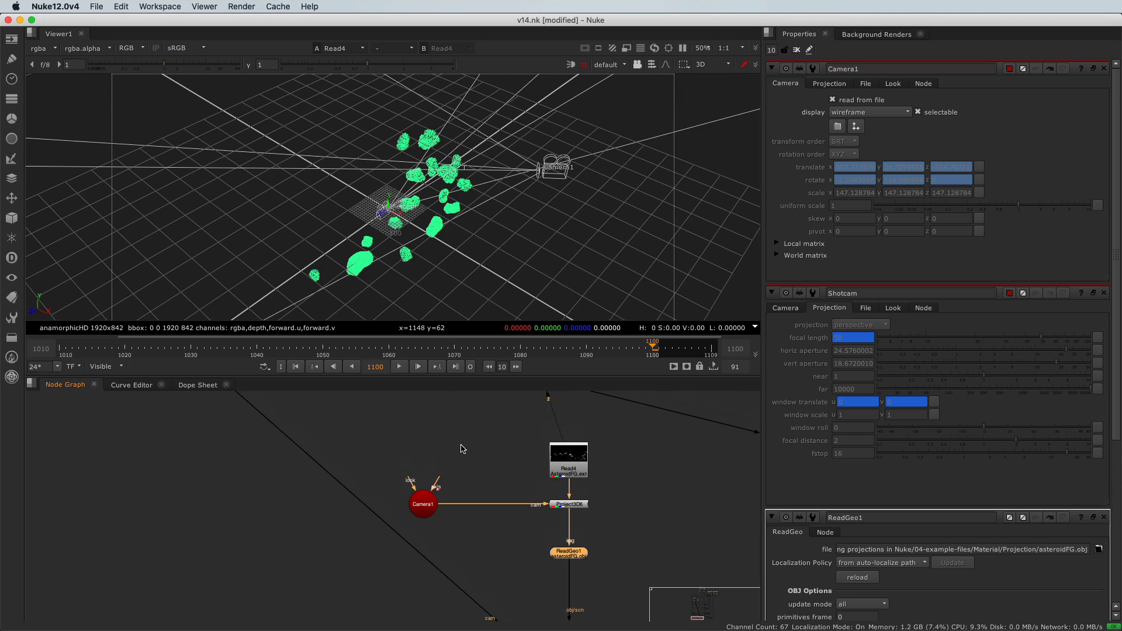
click(458, 443)
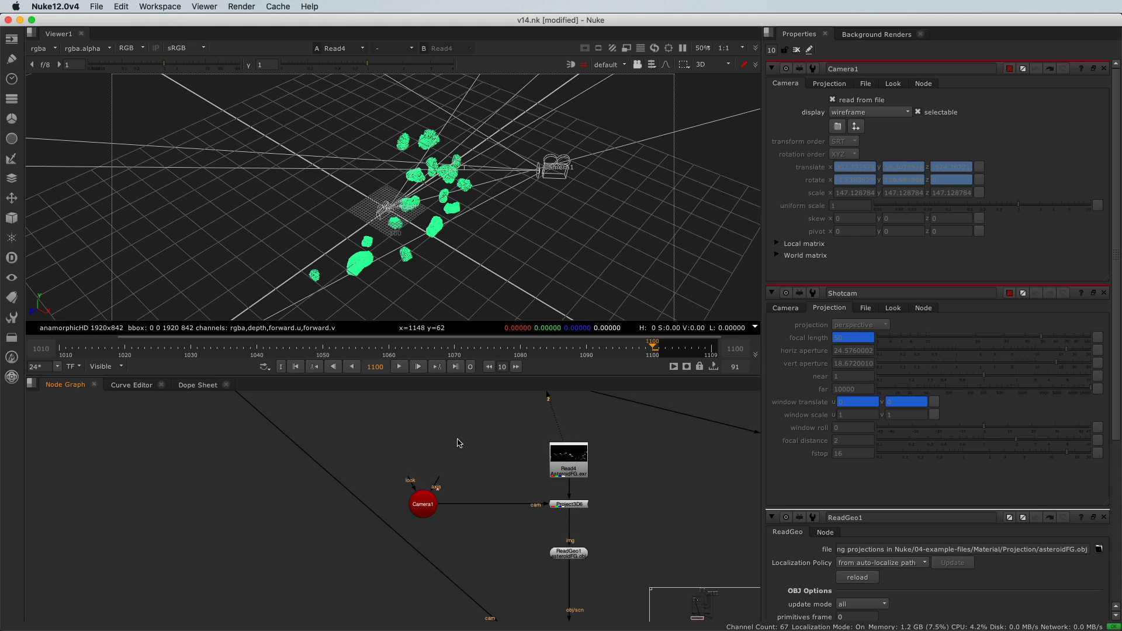
- Create an Axis node and move it in the 3D viewer to translate x 115, z -10
click(12, 219)
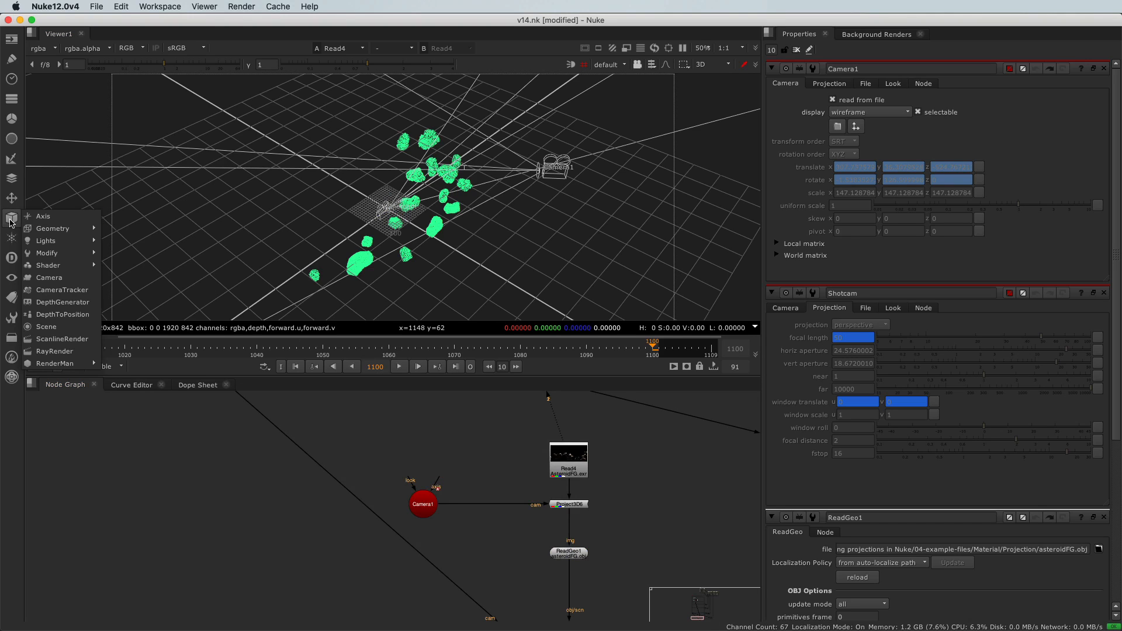
click(41, 221)
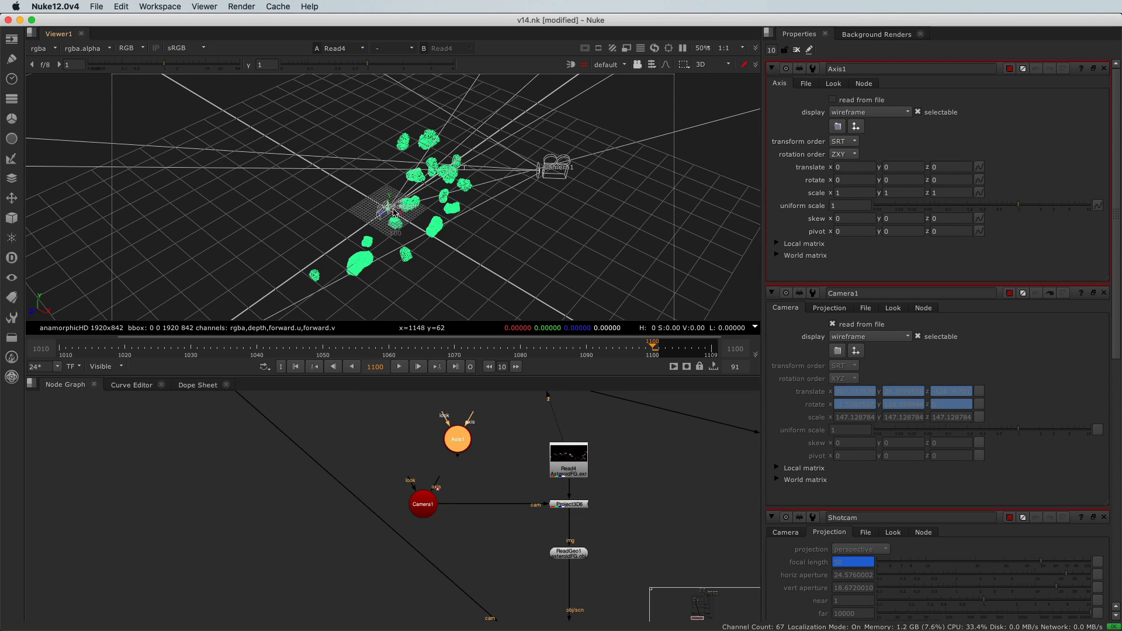
scroll(395, 214, up, 5)
drag(392, 232, 440, 267)
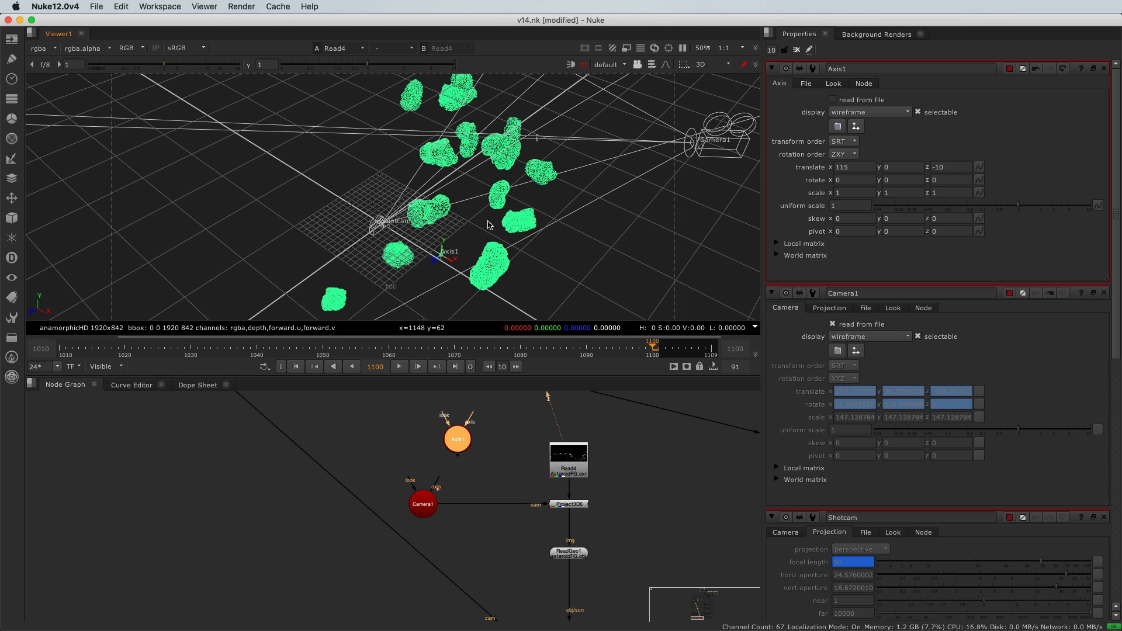
- Connect Axis1 to the axis input of Camera1
super+drag(449, 262, 437, 230)
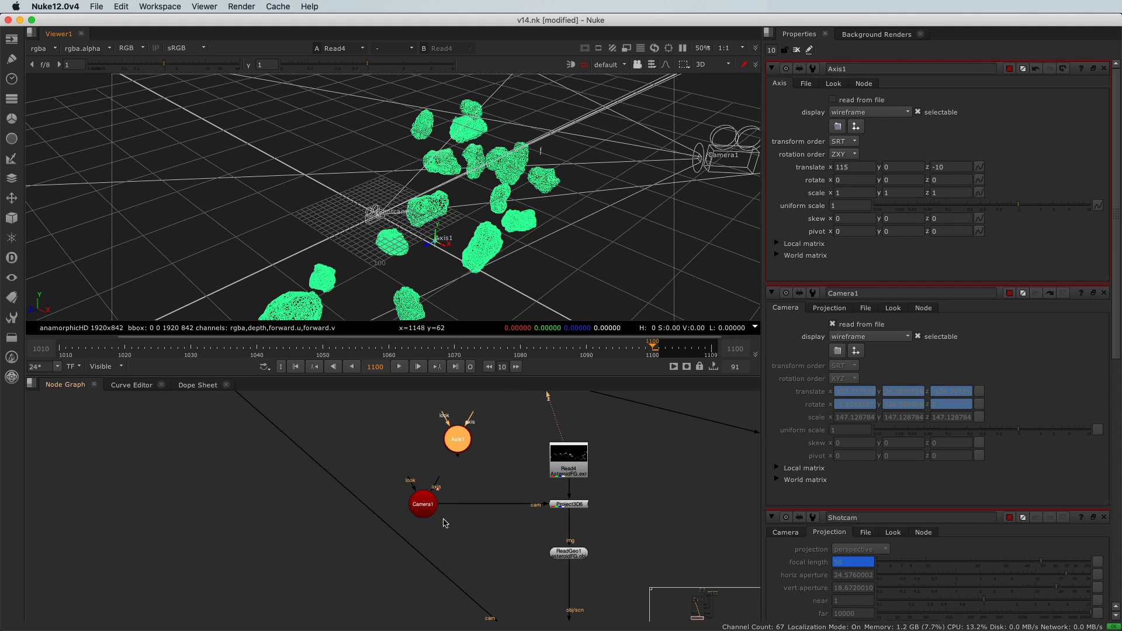
scroll(441, 514, up, 4)
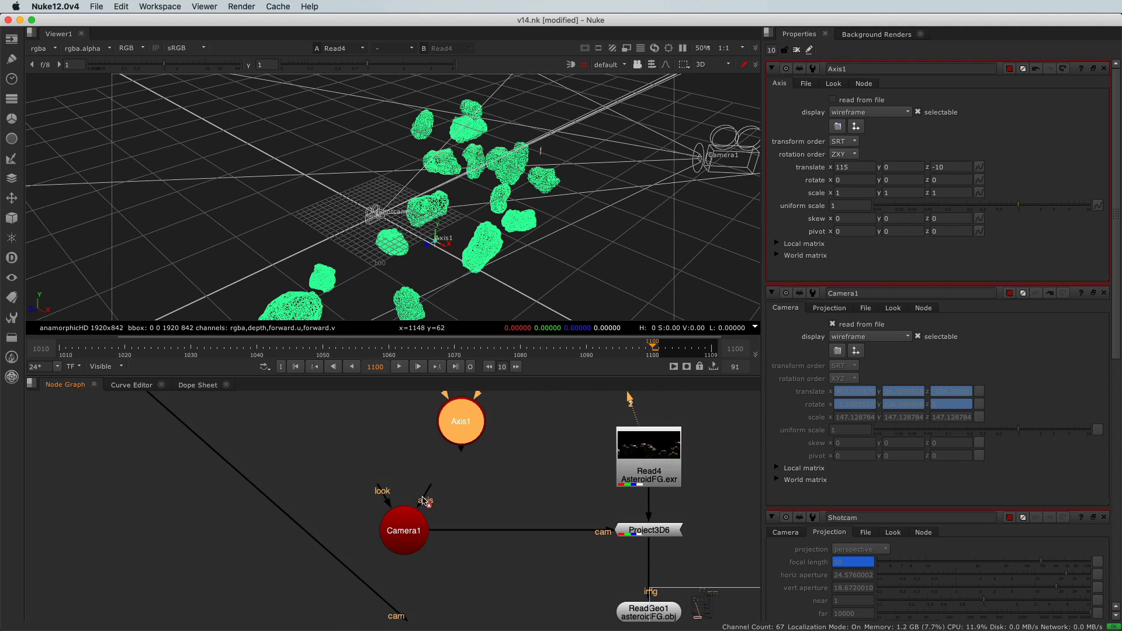
drag(430, 485, 462, 442)
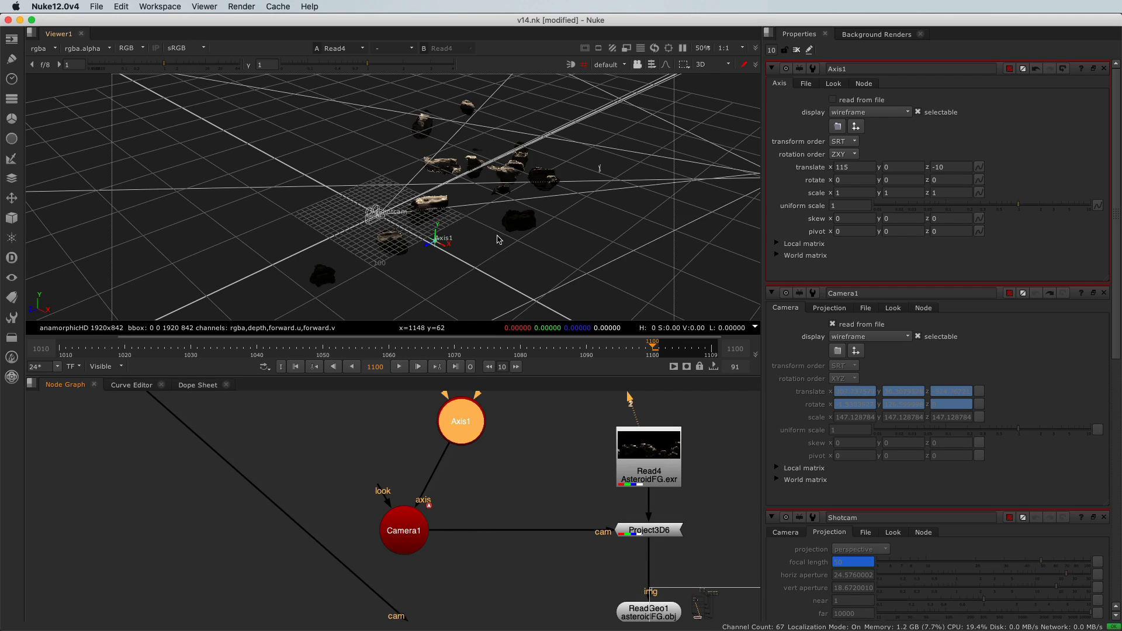
- Rotate Axis1 around Y to 6 degrees
scroll(496, 269, down, 5)
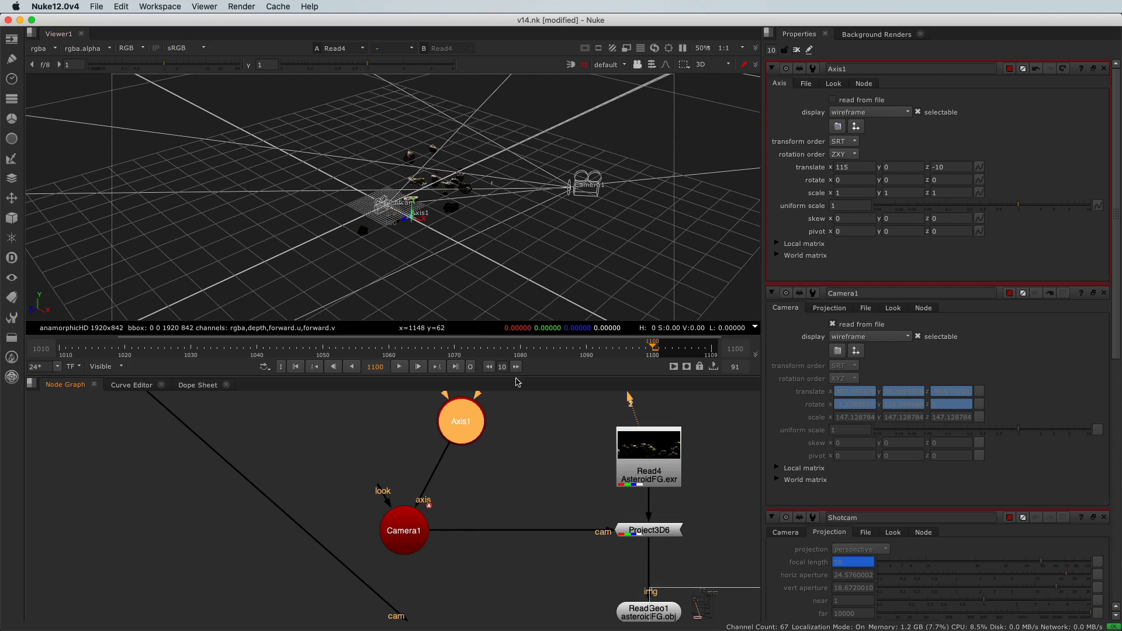
click(884, 181)
key(Up)
key(Up)
key(Up)
key(Up)
key(Up)
key(Up)
key(Up)
key(Up)
key(Up)
key(Up)
key(Up)
key(Up)
key(Up)
key(Up)
key(Up)
key(Up)
key(Up)
key(Up)
key(Up)
key(Up)
key(Up)
key(Up)
key(Up)
key(Up)
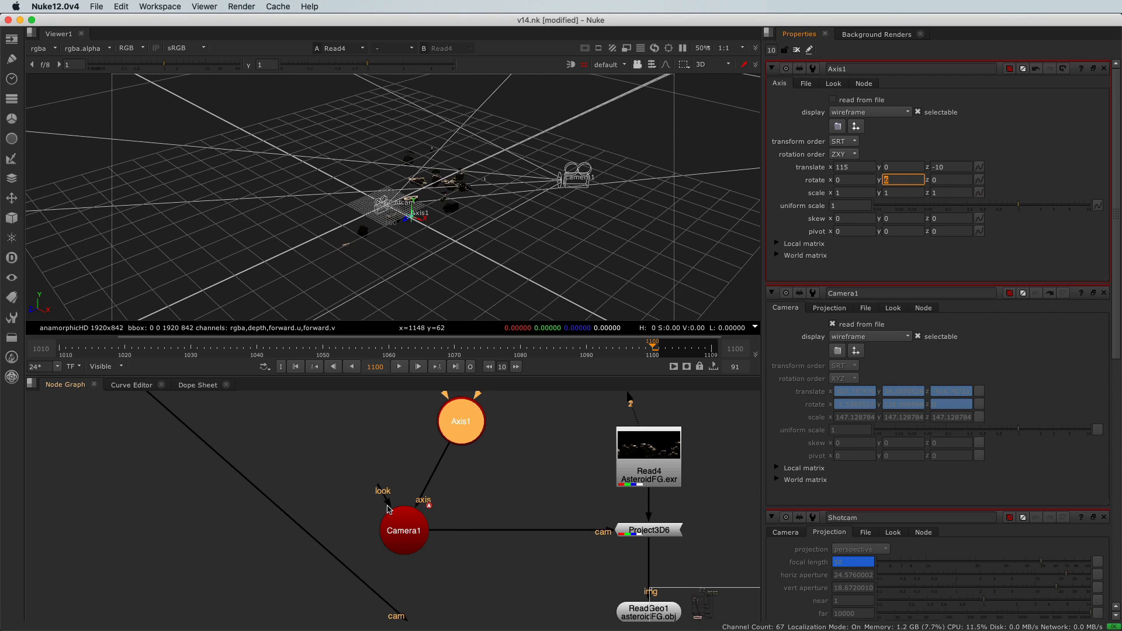
- Set Axis1's Y rotation to -13 degrees
click(408, 538)
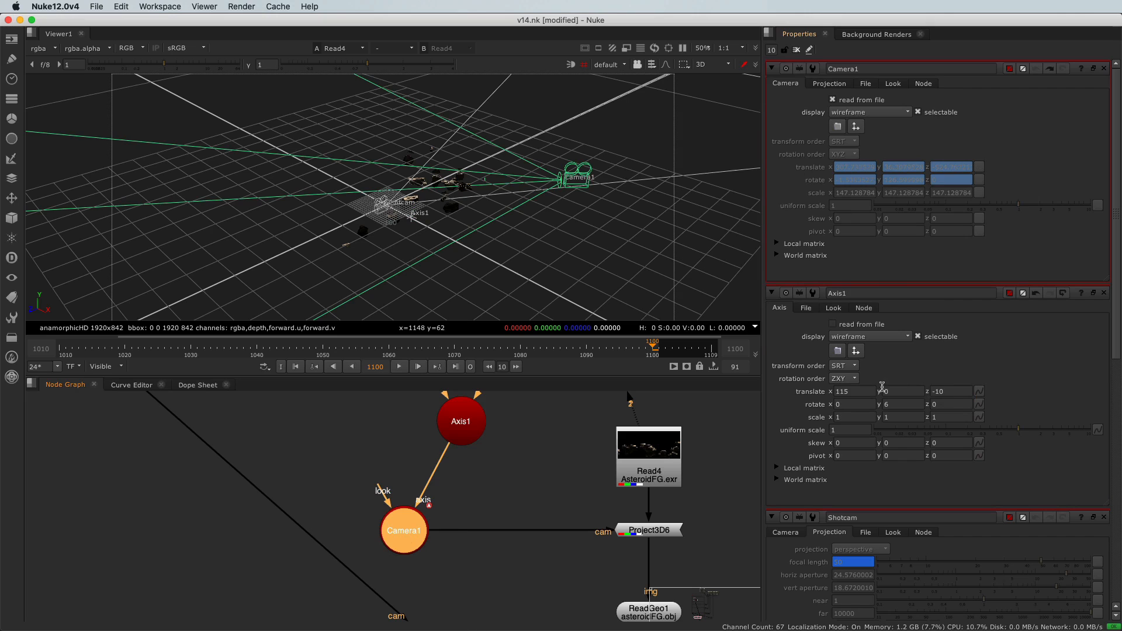
click(885, 407)
key(Down)
key(Down)
key(Down)
key(Down)
key(Down)
key(Down)
key(Down)
key(Down)
key(Down)
key(Down)
key(Down)
key(Down)
key(Down)
key(Down)
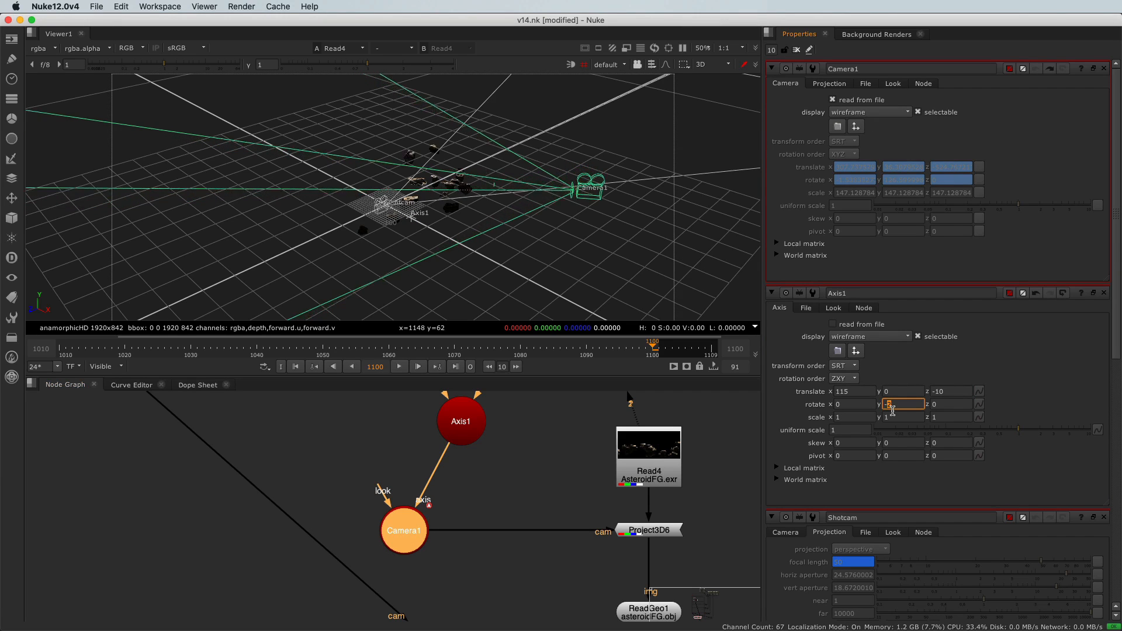
key(Down)
key(Down)
key(Down)
key(Down)
key(Down)
key(Down)
key(Down)
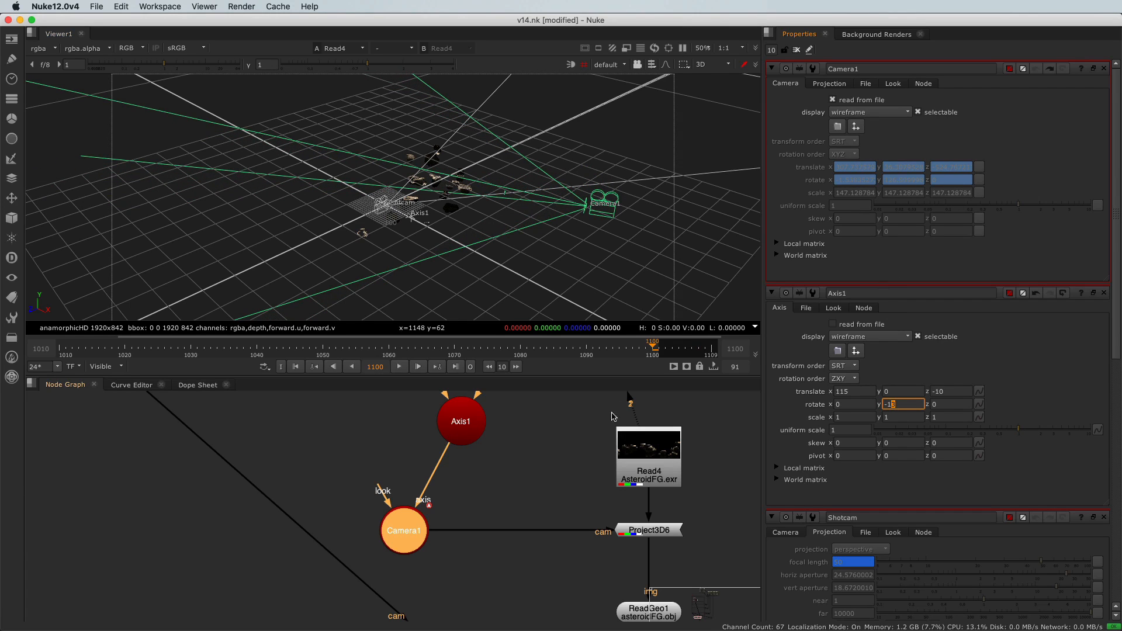
- Create a TransformGeo node below the ReadGeo1 node
scroll(499, 478, down, 3)
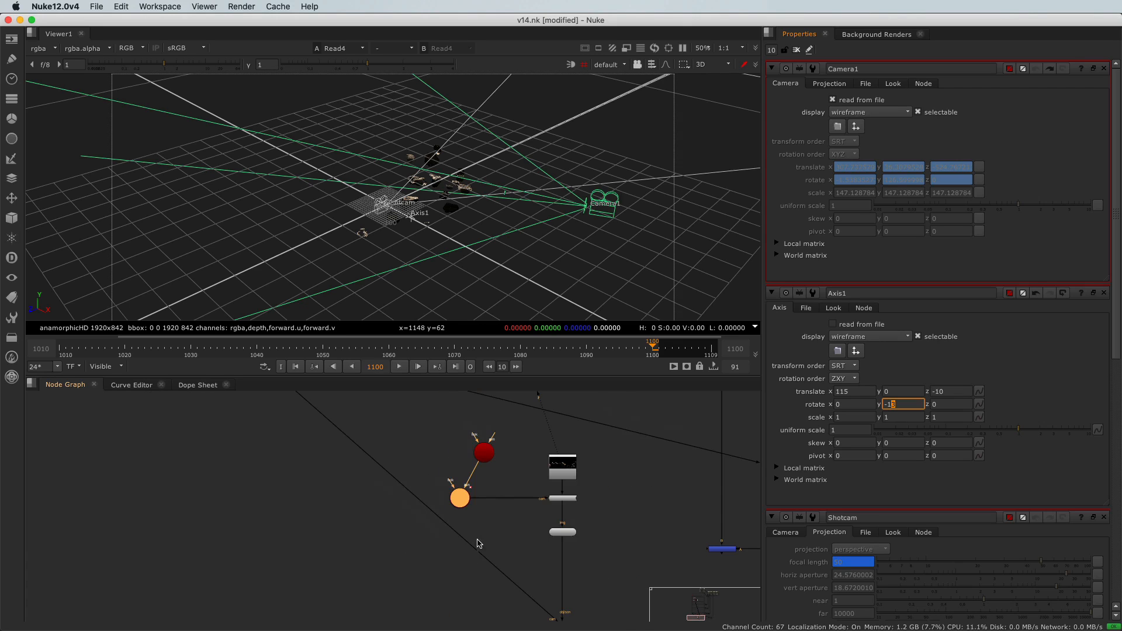
scroll(561, 526, up, 5)
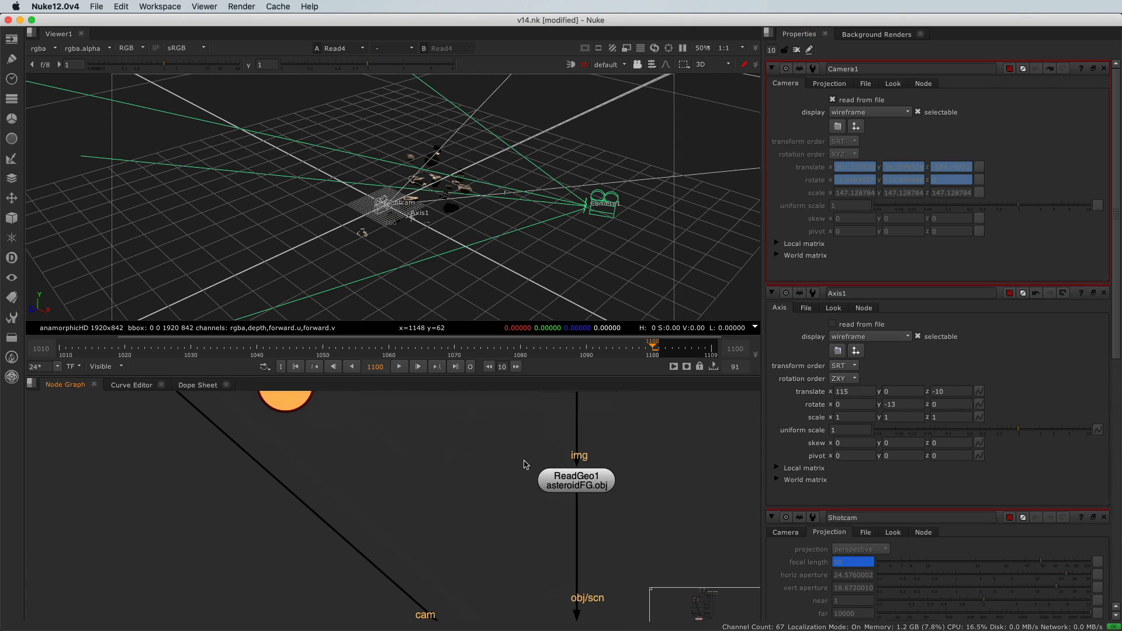
scroll(494, 506, down, 3)
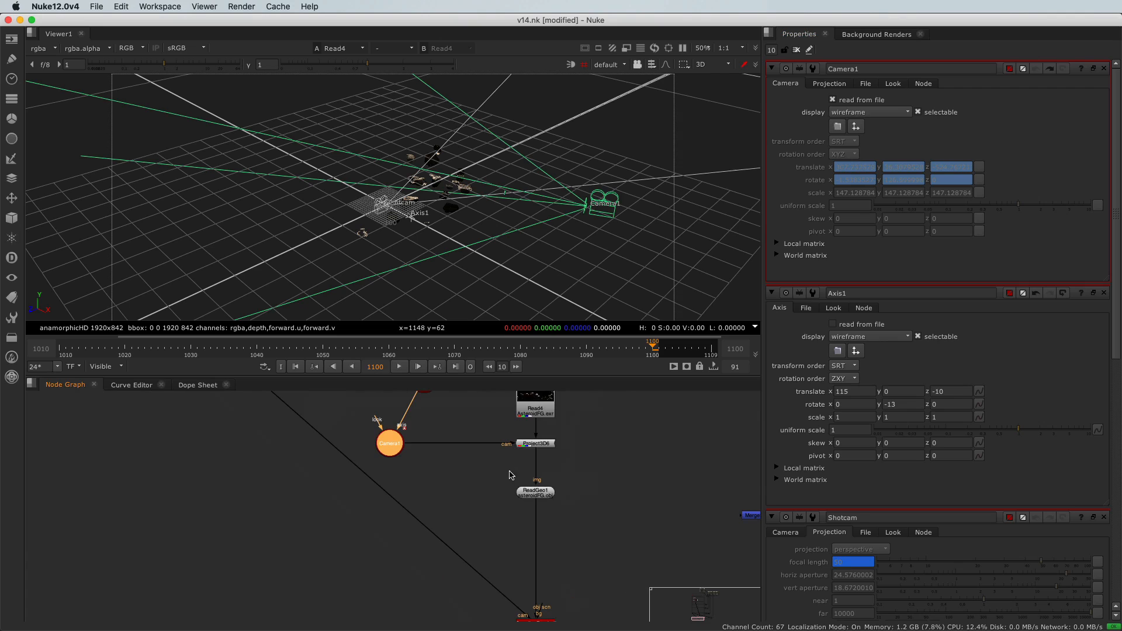
middle_drag(480, 481, 484, 501)
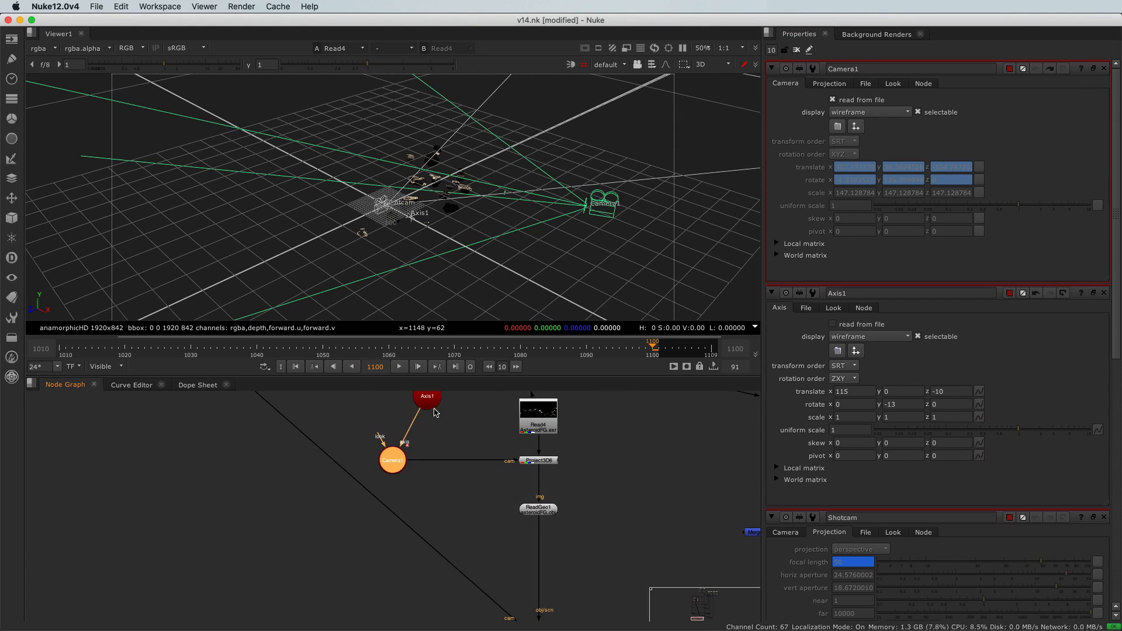
scroll(559, 528, up, 4)
click(536, 501)
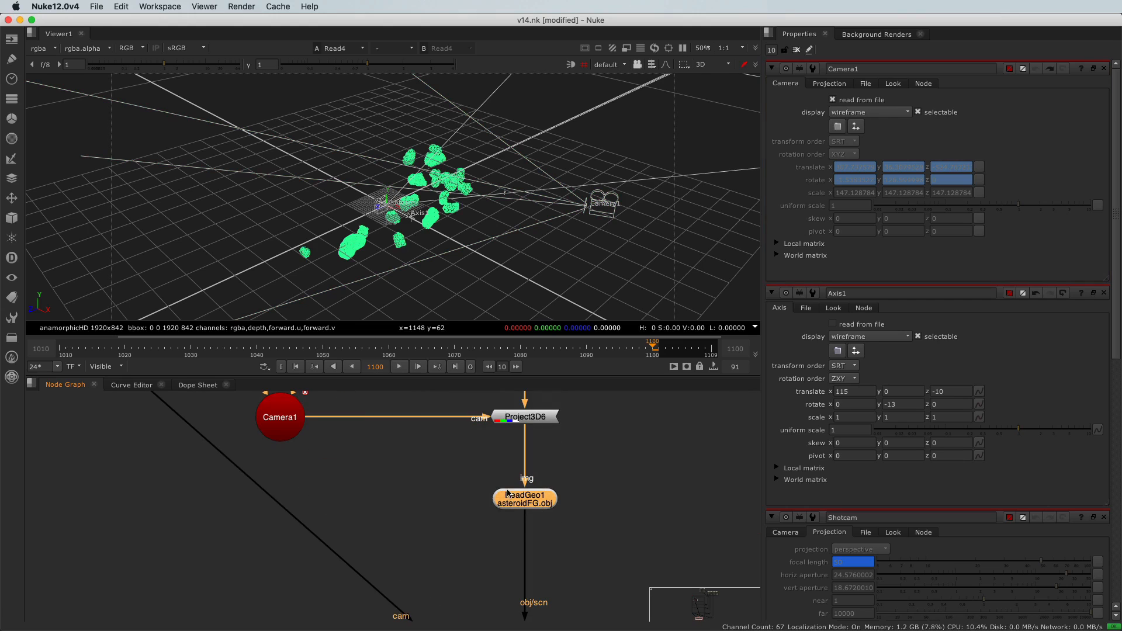
middle_drag(491, 543, 487, 541)
click(486, 542)
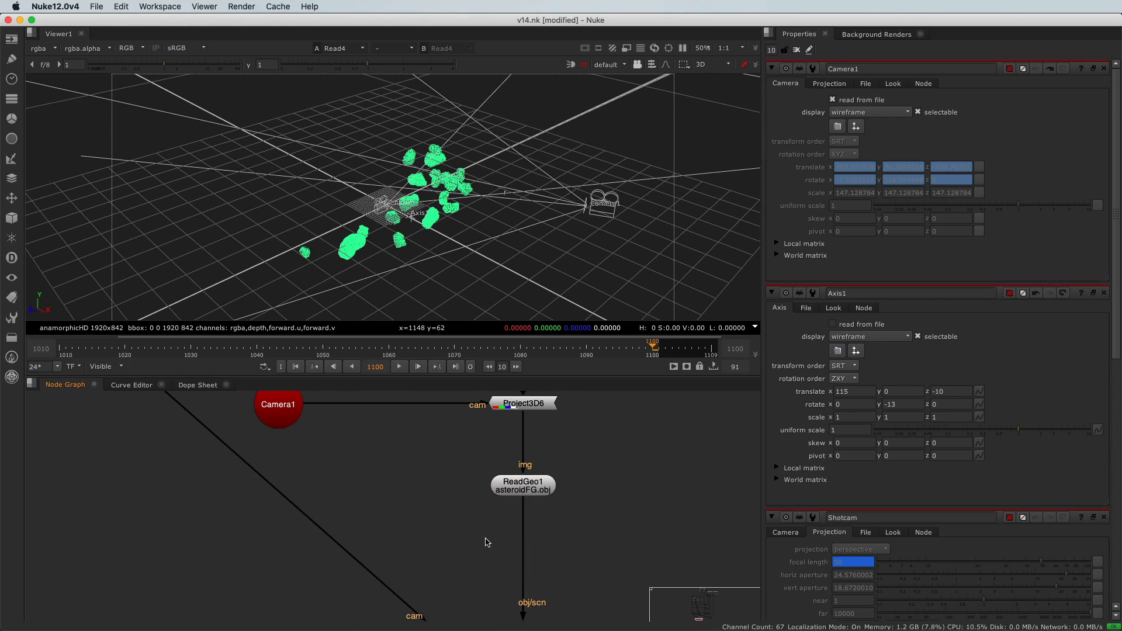
key(Tab)
text(tr)
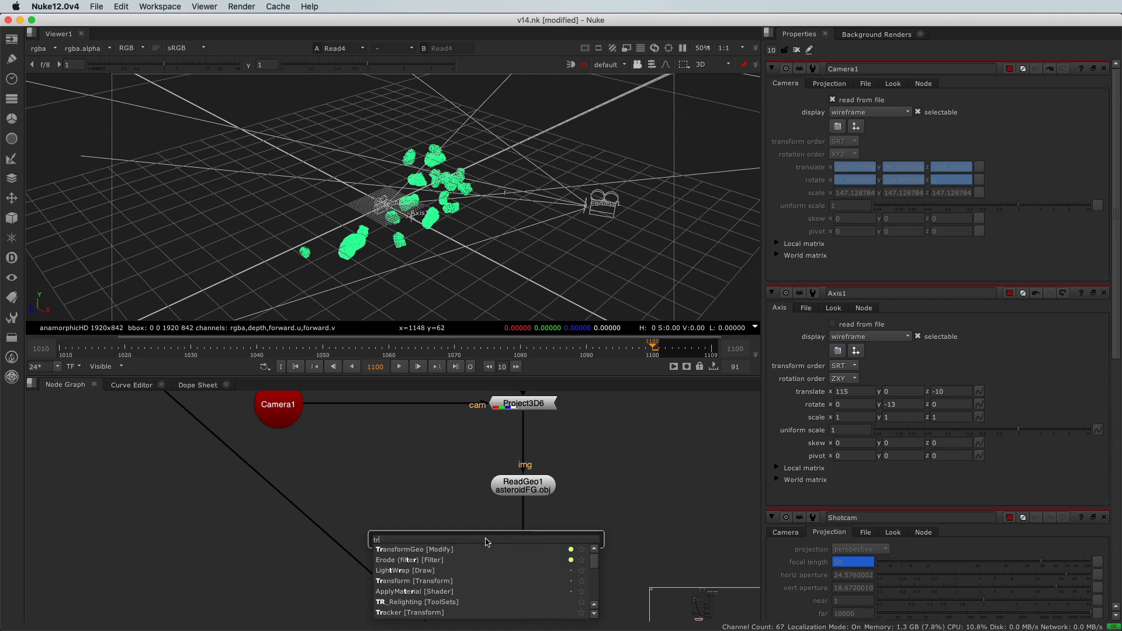
text(ans)
key(Down)
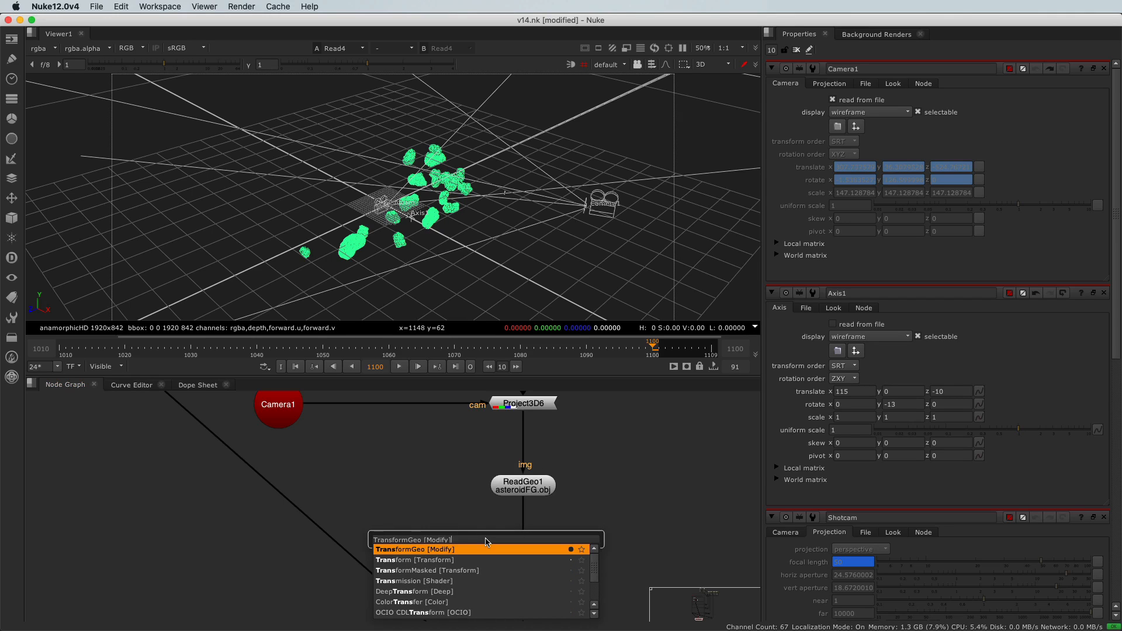
key(Return)
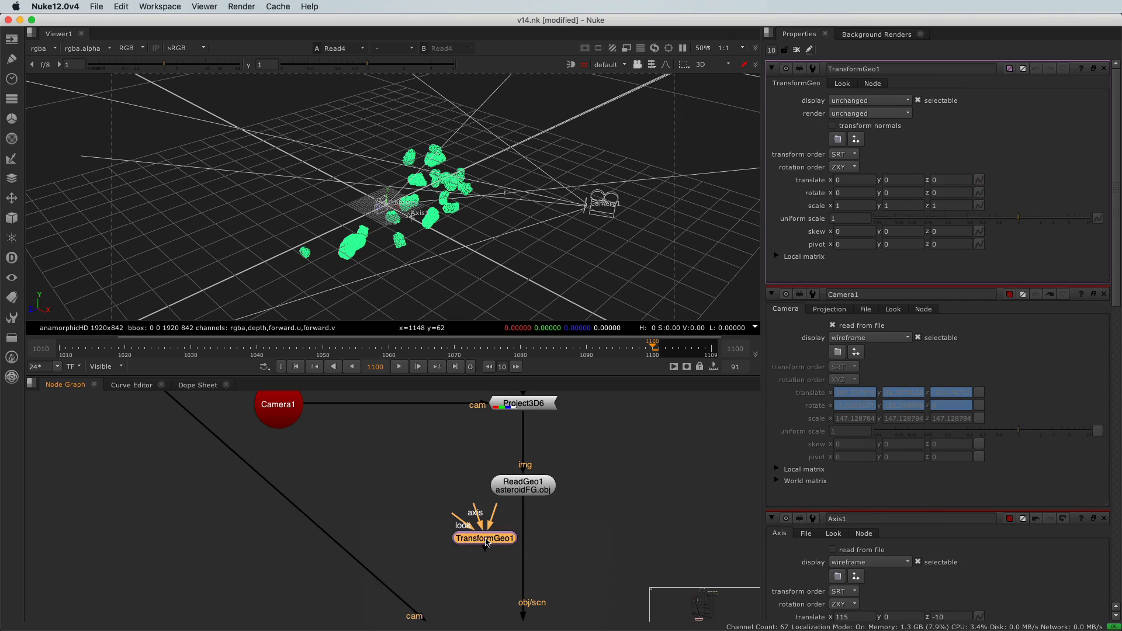
- Insert TransformGeo1 into the pipe between ReadGeo1 and the scene output
drag(488, 533, 520, 496)
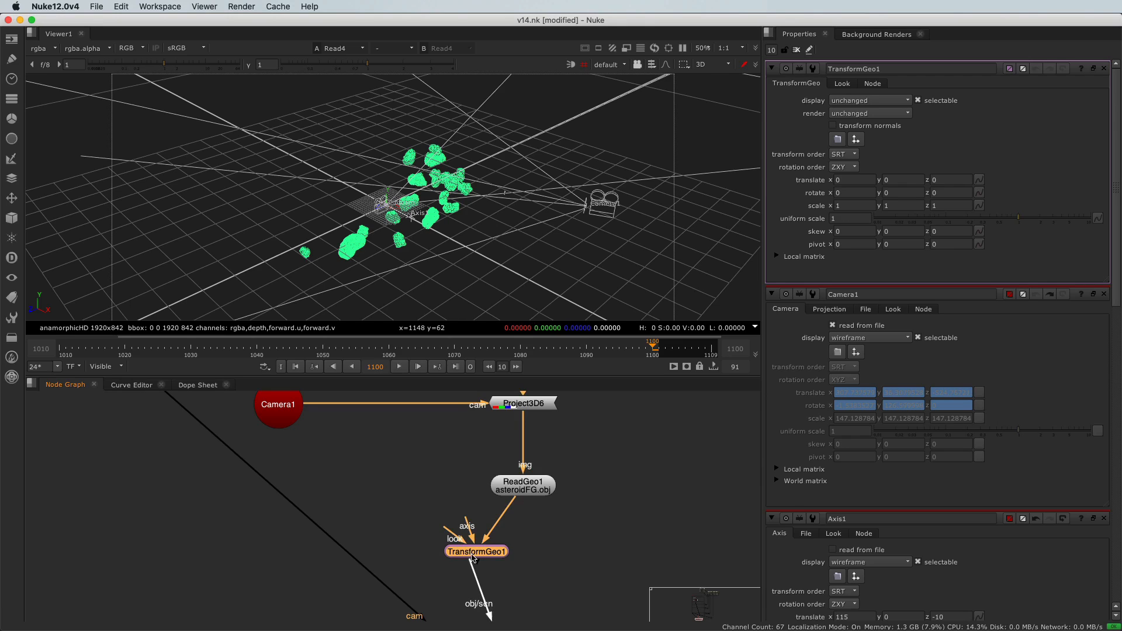
drag(476, 557, 523, 558)
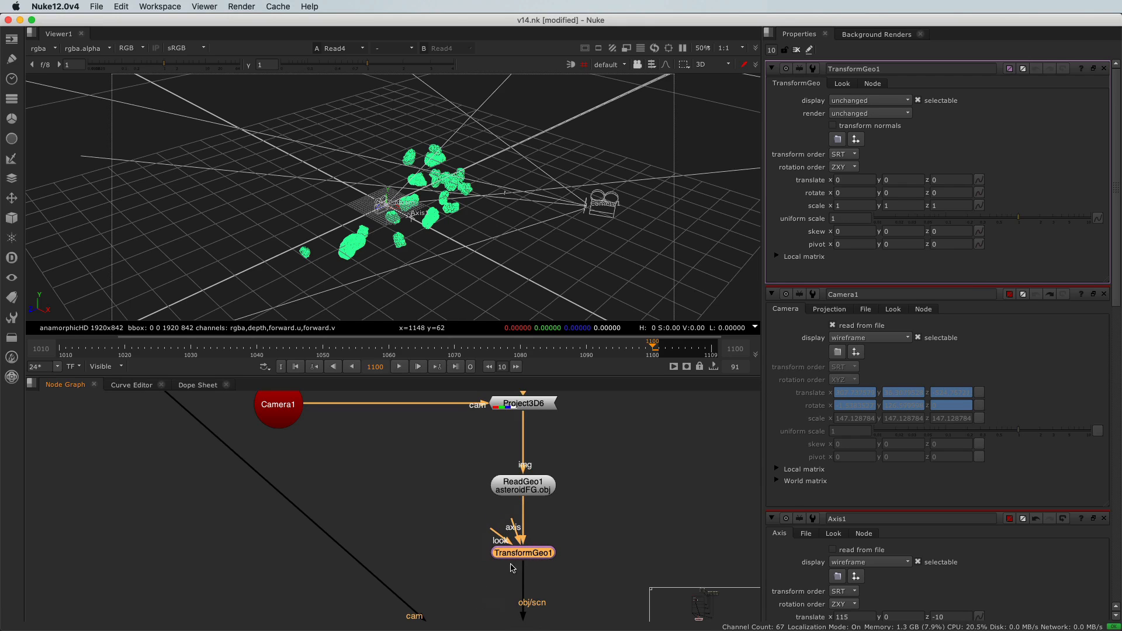
- Connect the axis input of TransformGeo1 to Axis1
middle_drag(454, 551, 457, 560)
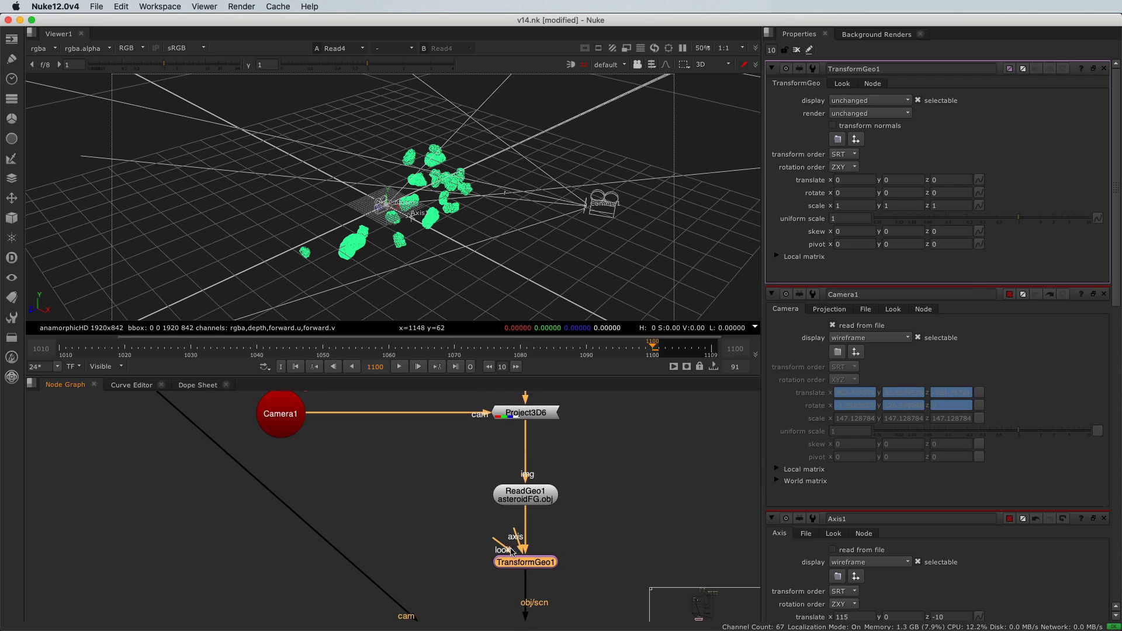
scroll(514, 538, down, 2)
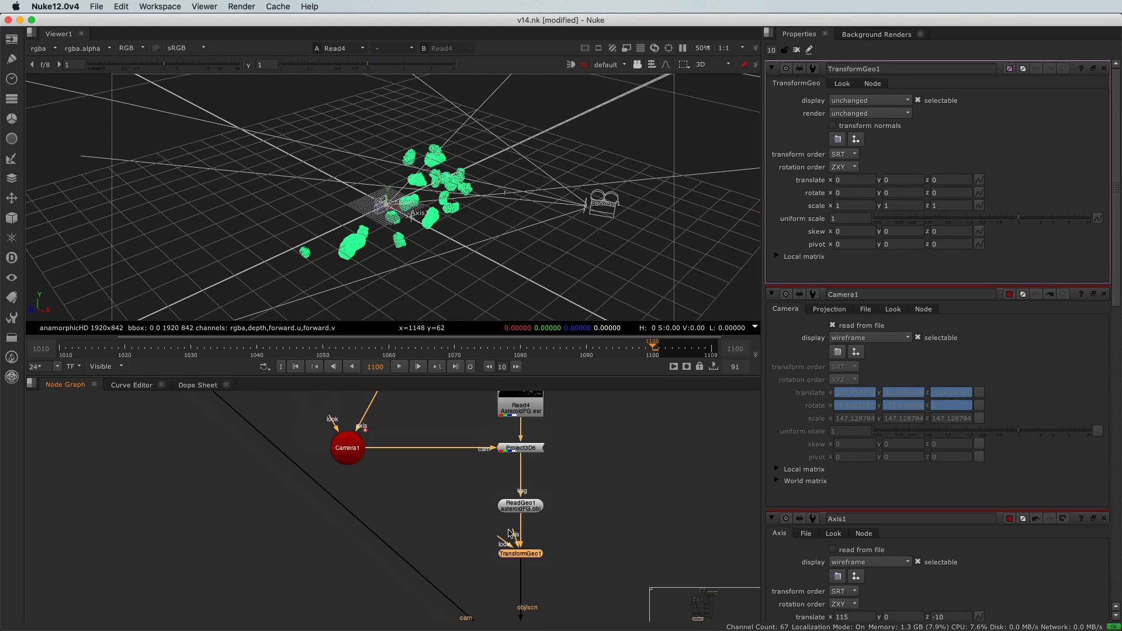
drag(514, 540, 397, 433)
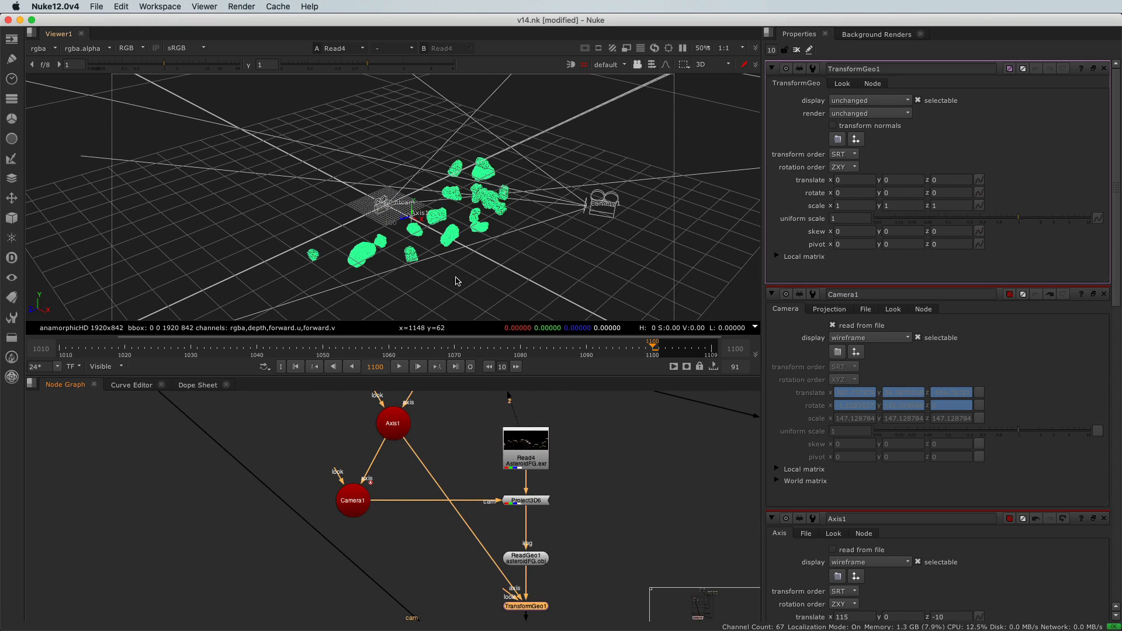
- Open Axis1's properties and increase its Y rotation step by step
scroll(389, 422, up, 2)
double_click(389, 421)
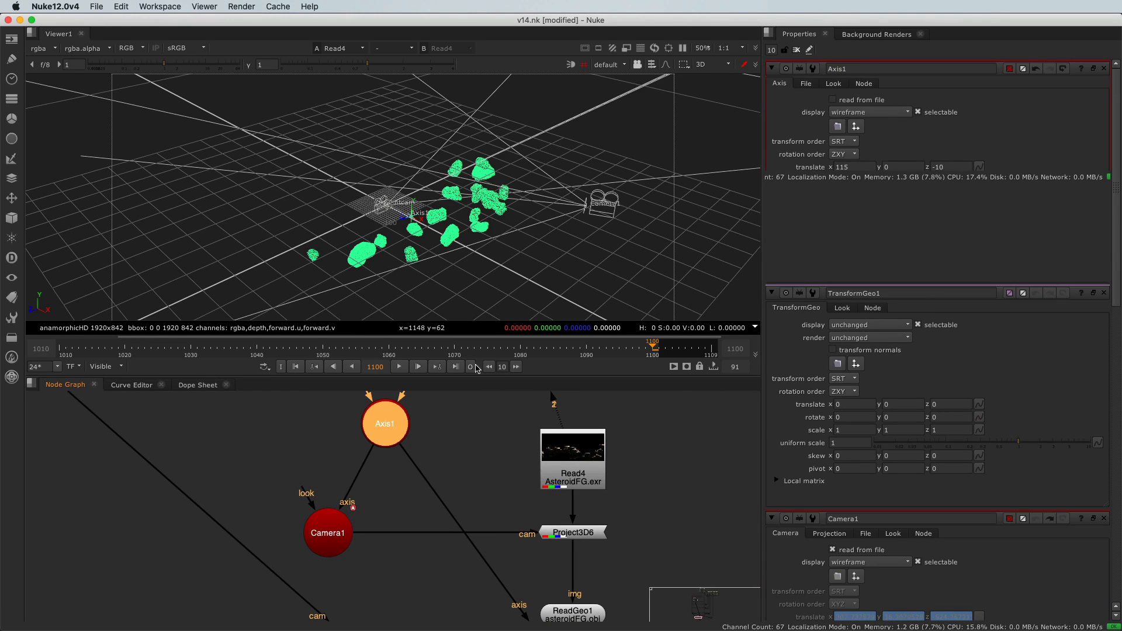
click(888, 180)
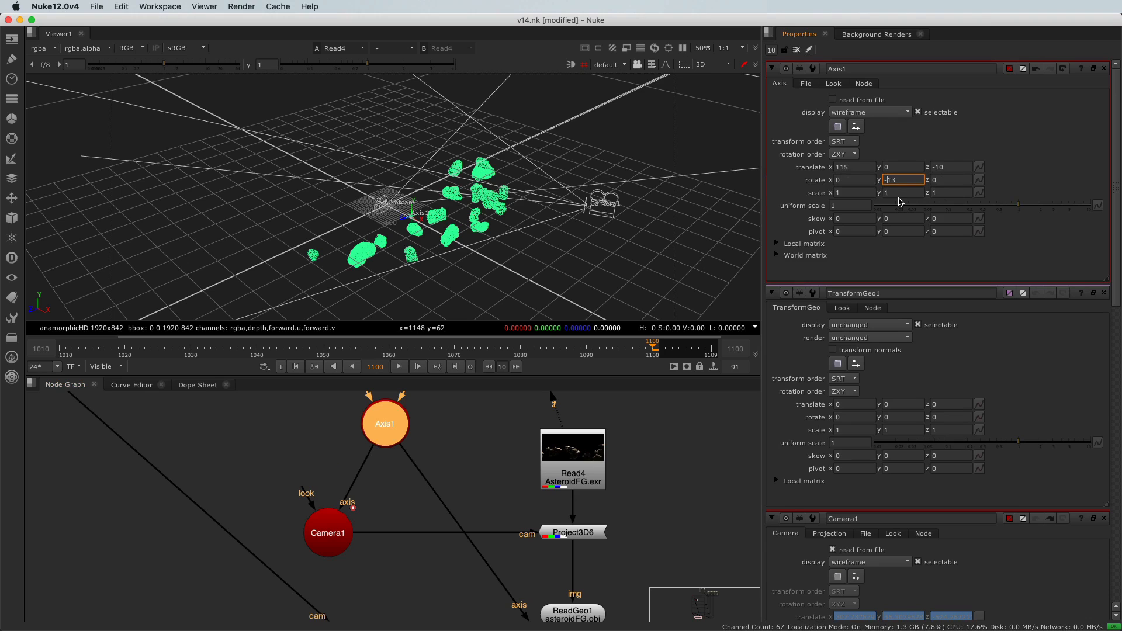
key(Up)
key(Up)
key(Up)
key(Up)
key(Up)
key(Up)
key(Up)
key(Up)
key(Up)
key(Up)
key(Up)
key(Up)
key(Up)
key(Up)
key(Up)
key(Up)
key(Up)
key(Up)
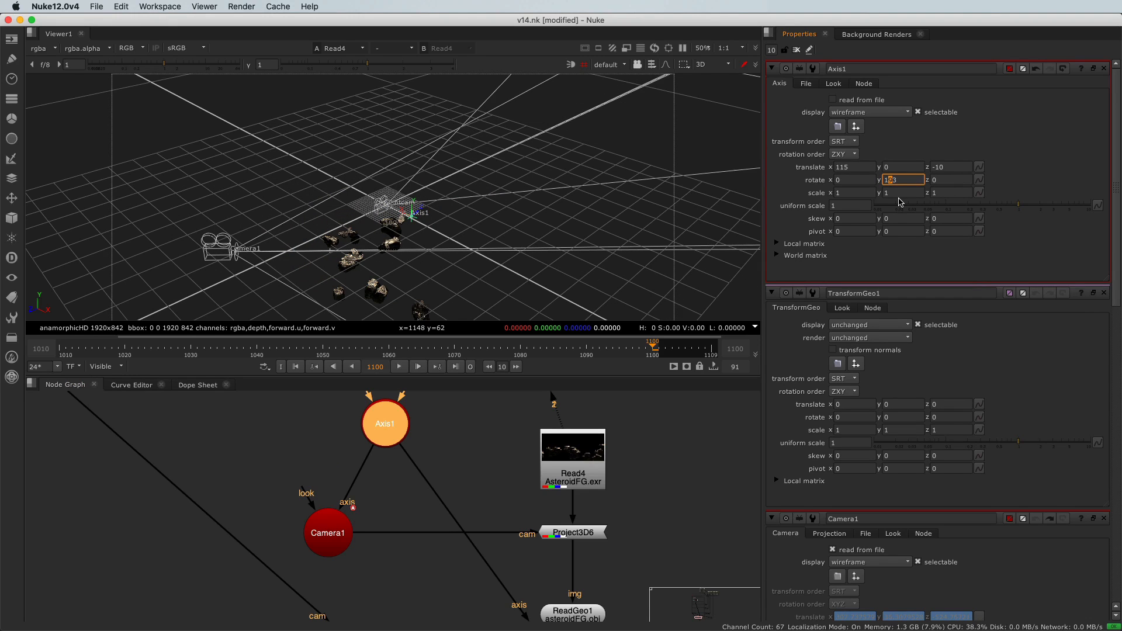
- Set Axis1's uniform scale to about 0.92 and raise its X translation to 125
mouse_move(1019, 210)
mouse_down()
mouse_move(935, 209)
mouse_move(1015, 209)
mouse_up()
click(836, 168)
key(Up)
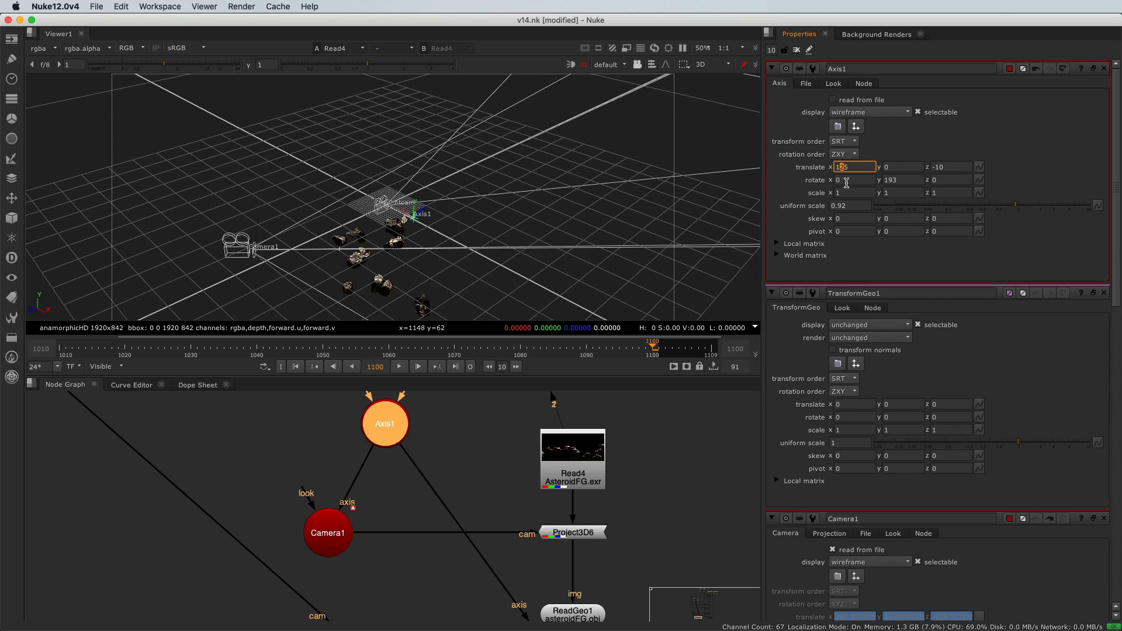
- View the ScanlineRender7 output in the viewer and switch to the 2D view
scroll(420, 438, down, 6)
scroll(380, 472, up, 4)
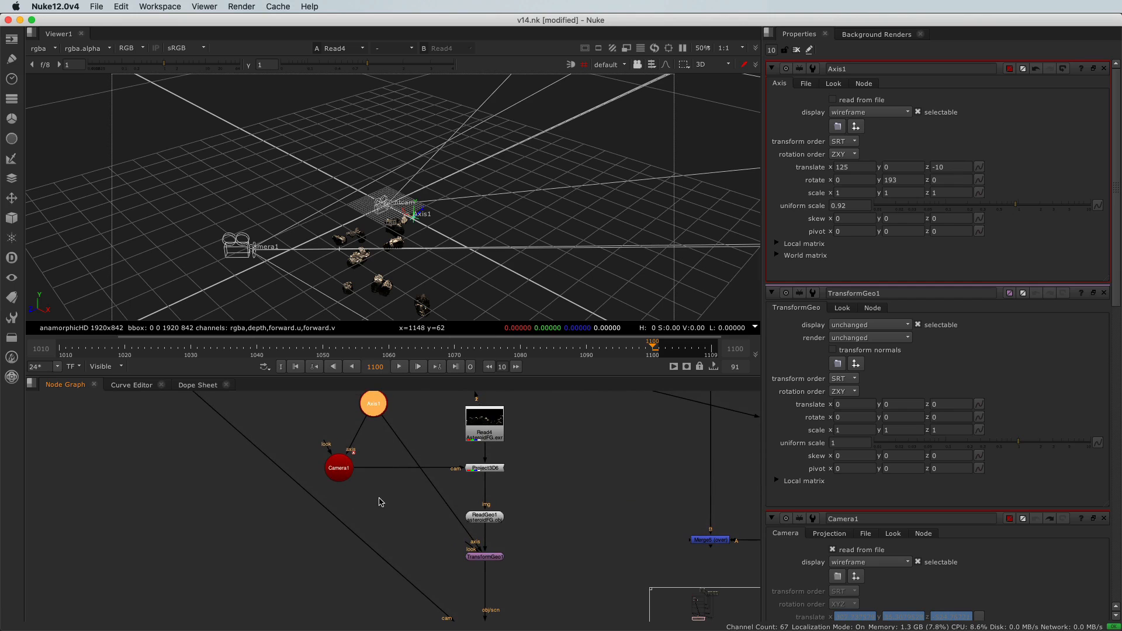
click(335, 472)
click(482, 517)
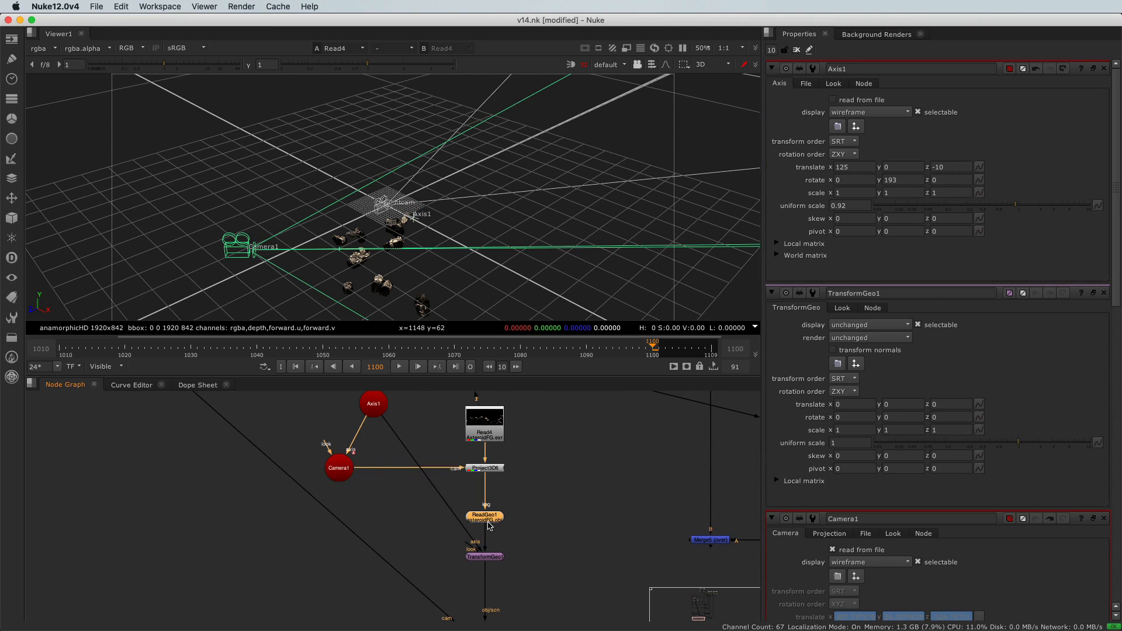
scroll(466, 508, down, 3)
scroll(487, 602, up, 3)
scroll(489, 604, down, 2)
scroll(409, 562, down, 4)
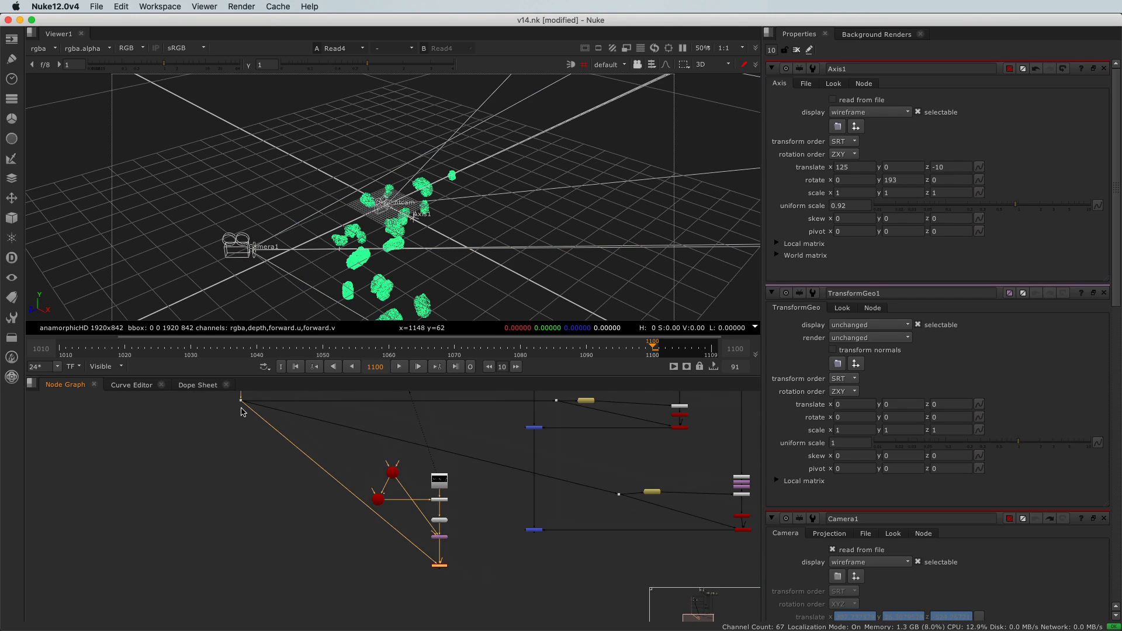
drag(246, 406, 326, 488)
scroll(390, 514, up, 6)
scroll(326, 487, down, 5)
middle_drag(376, 587, 293, 510)
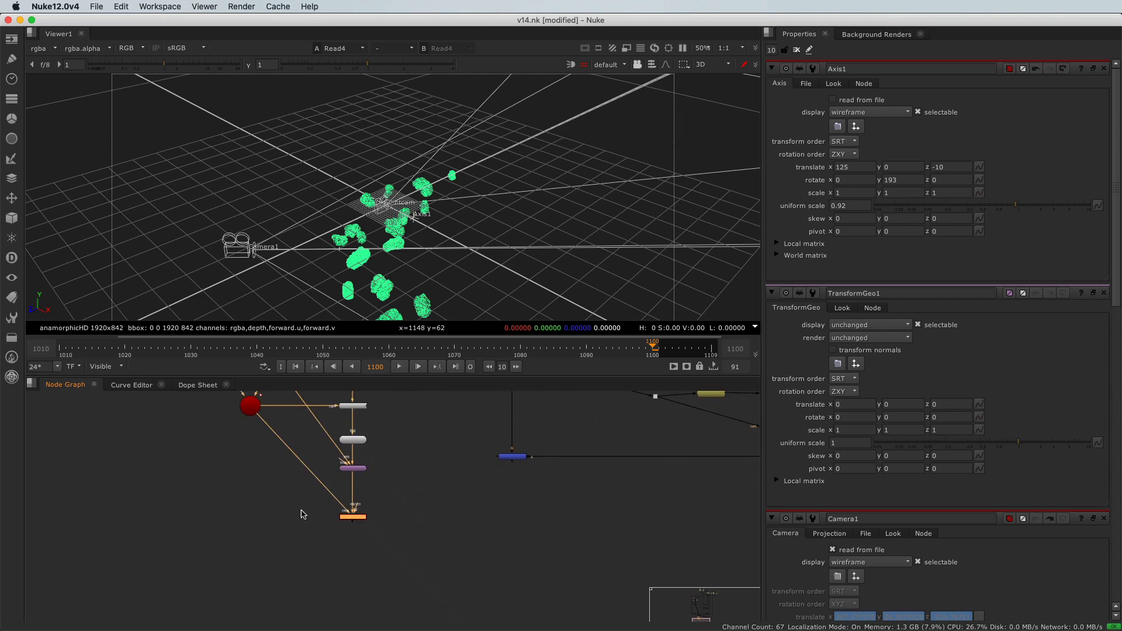
scroll(331, 510, up, 4)
drag(332, 511, 501, 567)
key(1)
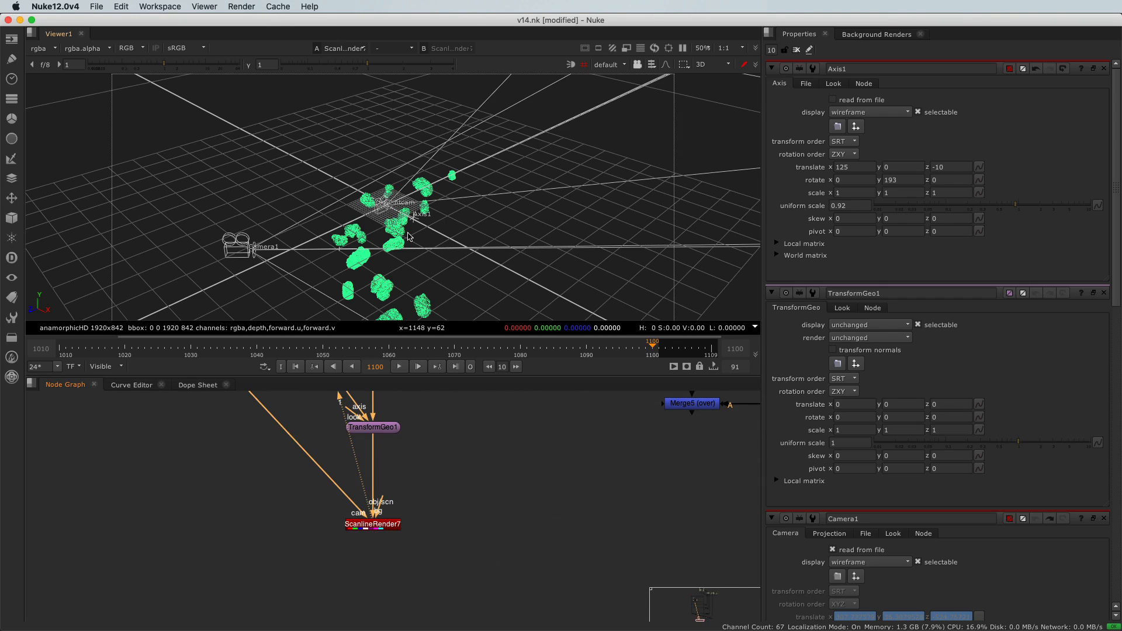
key(Tab)
- Select Axis1, set its Y rotation to 93 and its uniform scale to about 0.195
scroll(363, 502, down, 4)
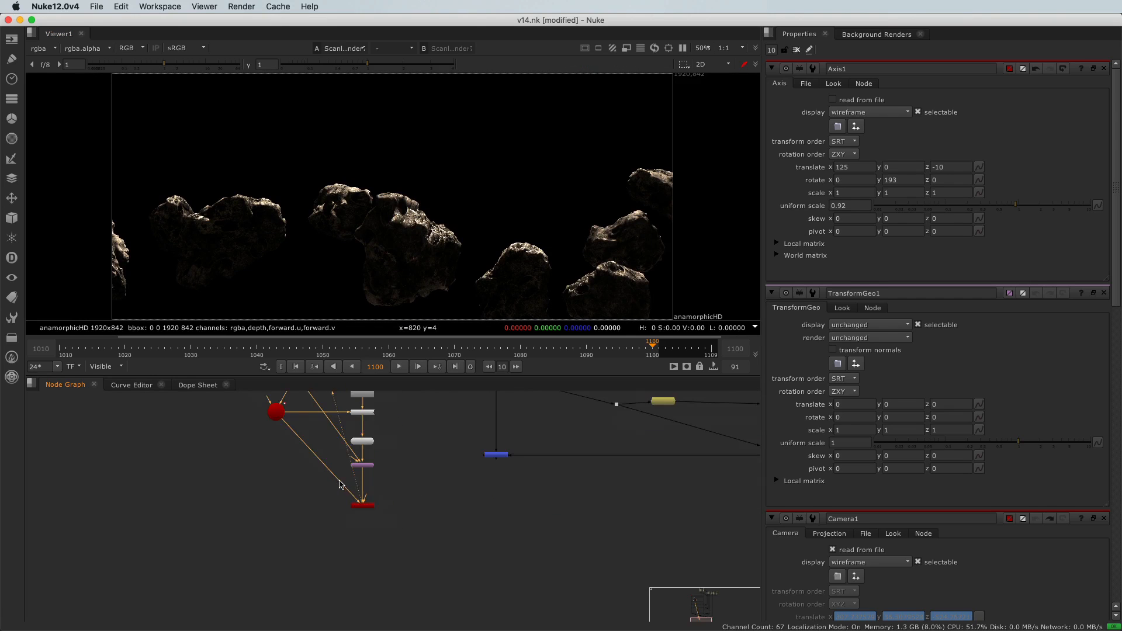
scroll(340, 510, up, 3)
click(331, 448)
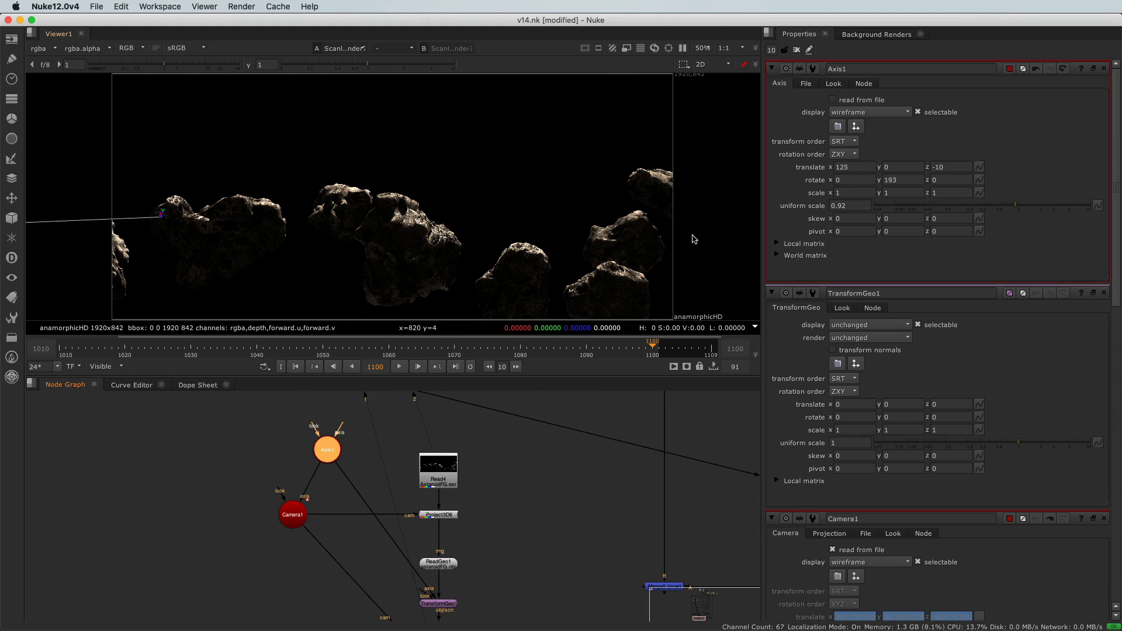
click(889, 180)
key(Up)
key(Up)
key(Up)
key(Down)
key(Down)
key(Down)
key(Down)
click(968, 205)
- Examine the rendered asteroid projection in the 2D viewer
scroll(323, 455, down, 2)
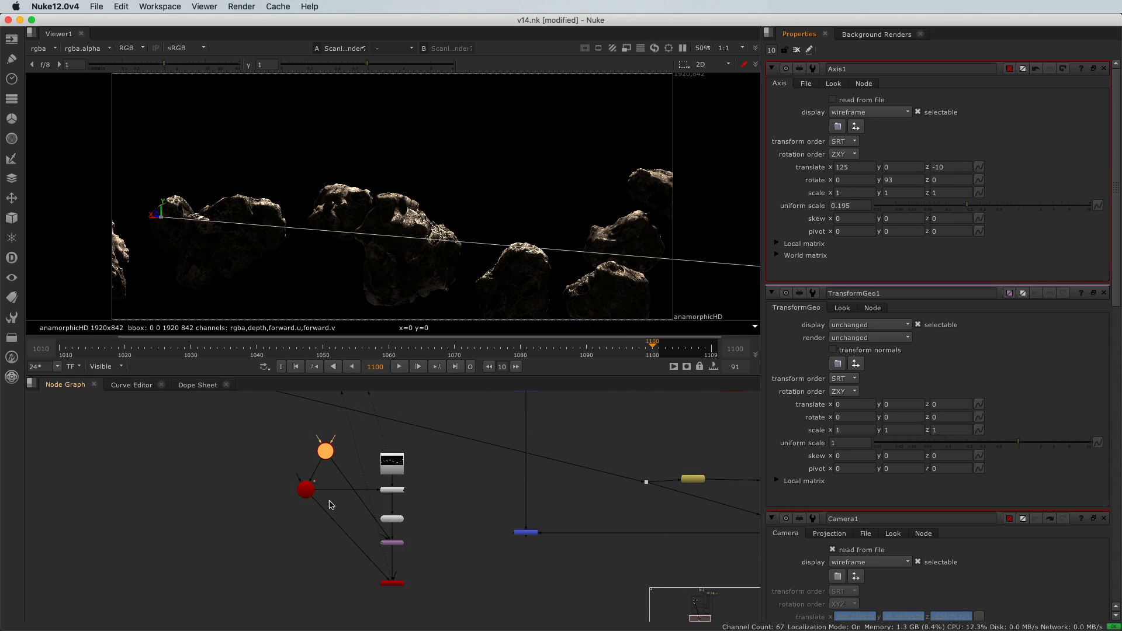
scroll(383, 522, up, 3)
scroll(391, 549, down, 2)
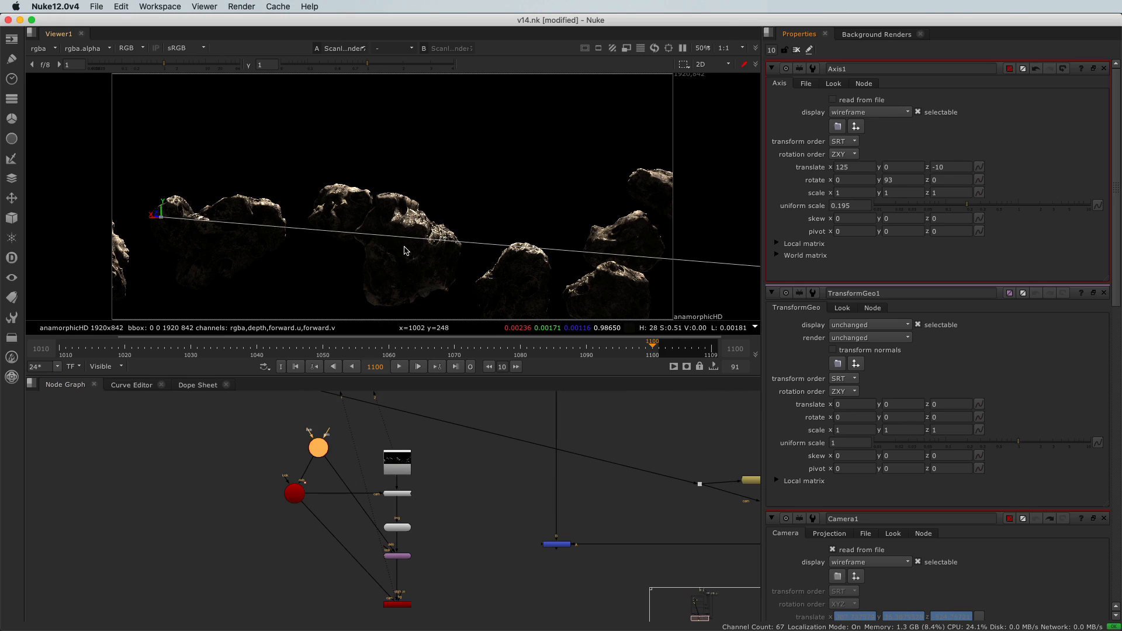
scroll(404, 247, down, 1)
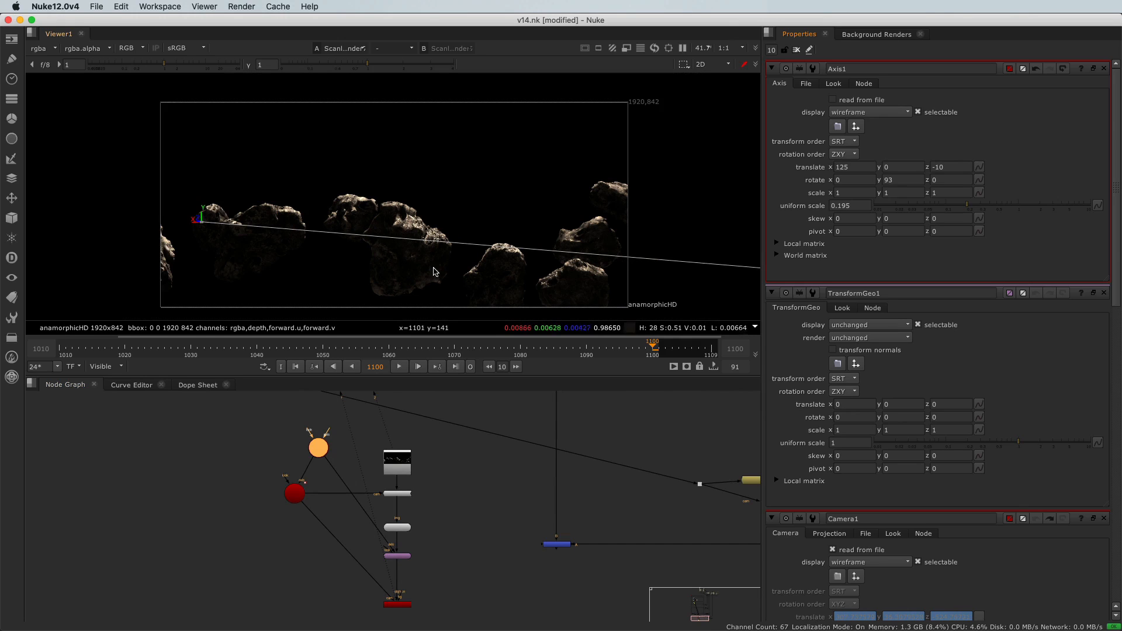
scroll(325, 480, up, 1)
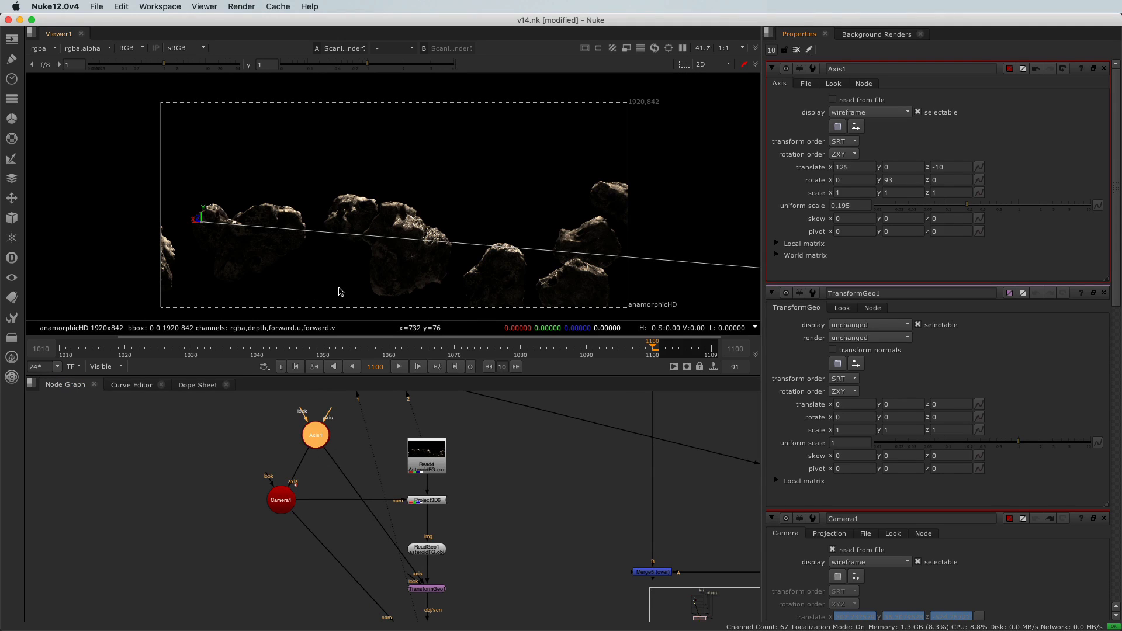
scroll(374, 275, down, 3)
middle_drag(387, 280, 379, 269)
middle_drag(314, 466, 321, 474)
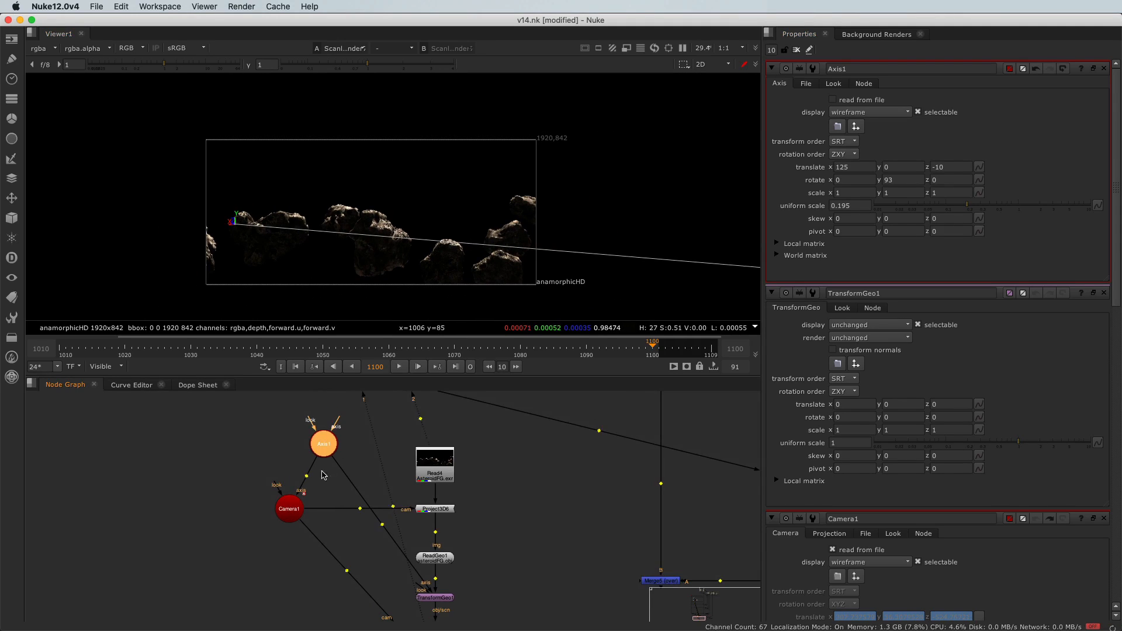
- Clear the properties panel and switch the viewer back to the 3D view
click(796, 49)
middle_drag(358, 231, 385, 217)
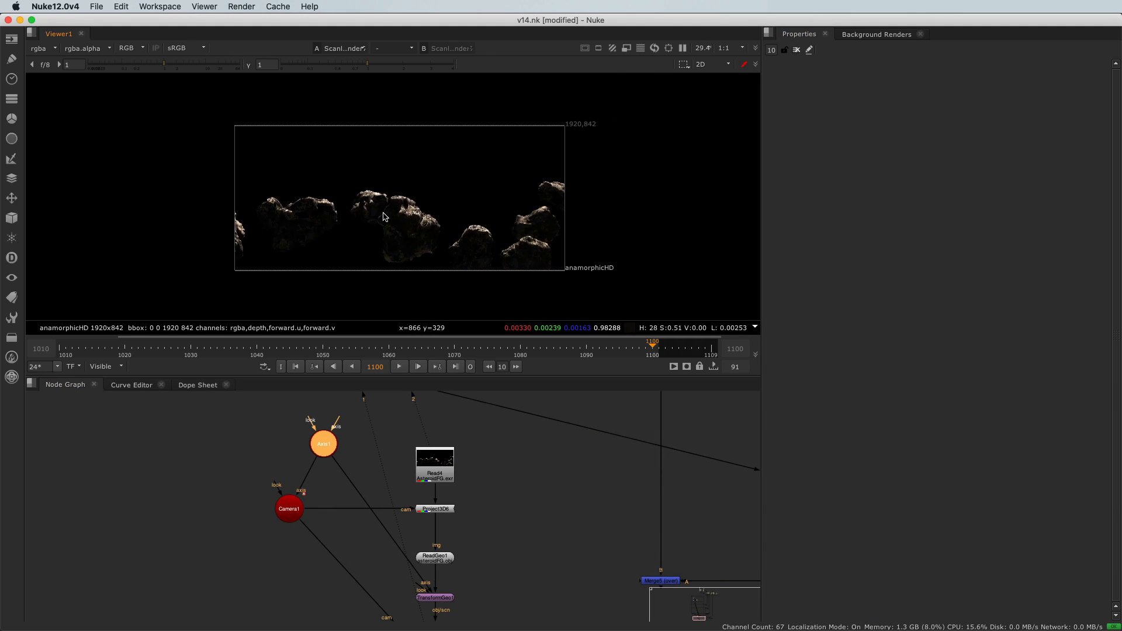
key(Tab)
super+drag(384, 217, 476, 172)
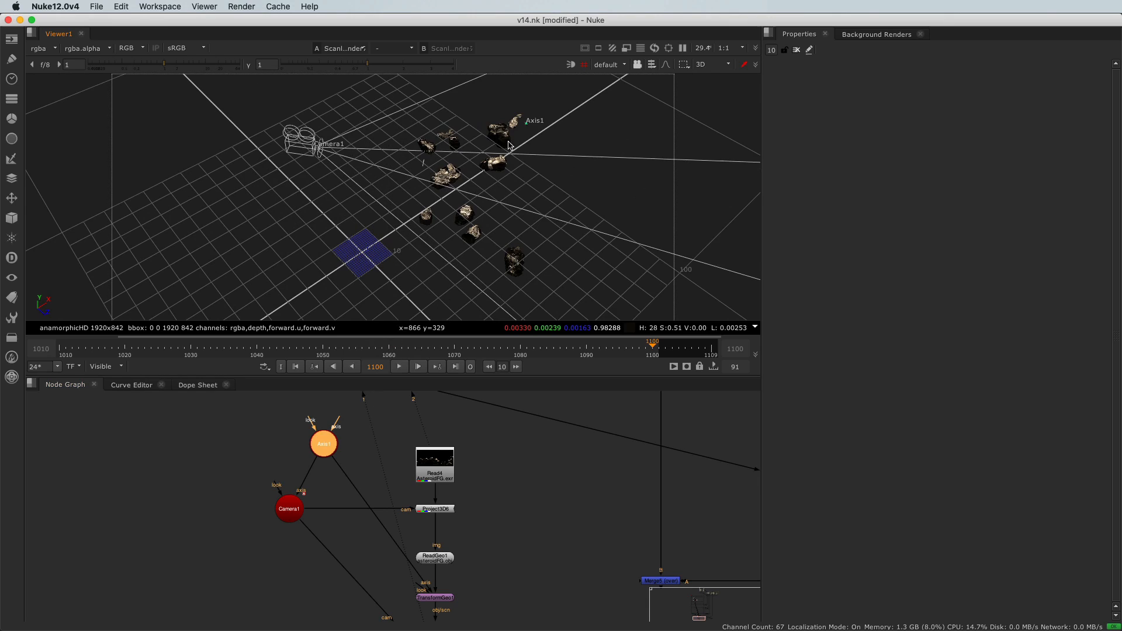
- Open Axis1's properties and step its Y rotation up and down
double_click(328, 449)
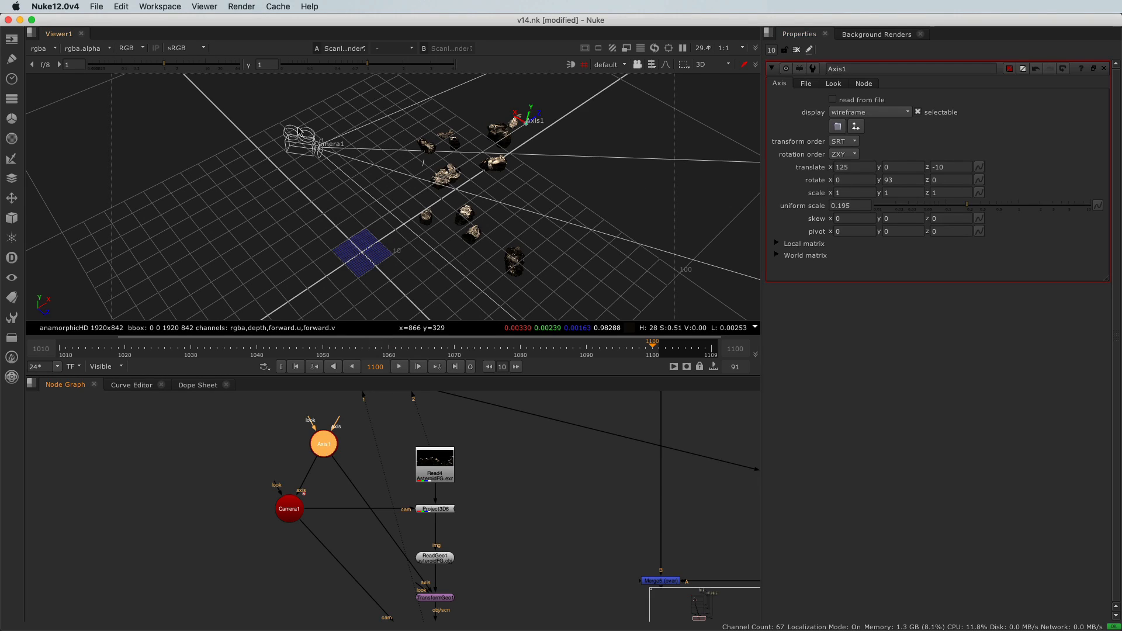
click(840, 205)
click(885, 182)
key(Up)
key(Up)
key(Up)
key(Up)
key(Up)
key(Up)
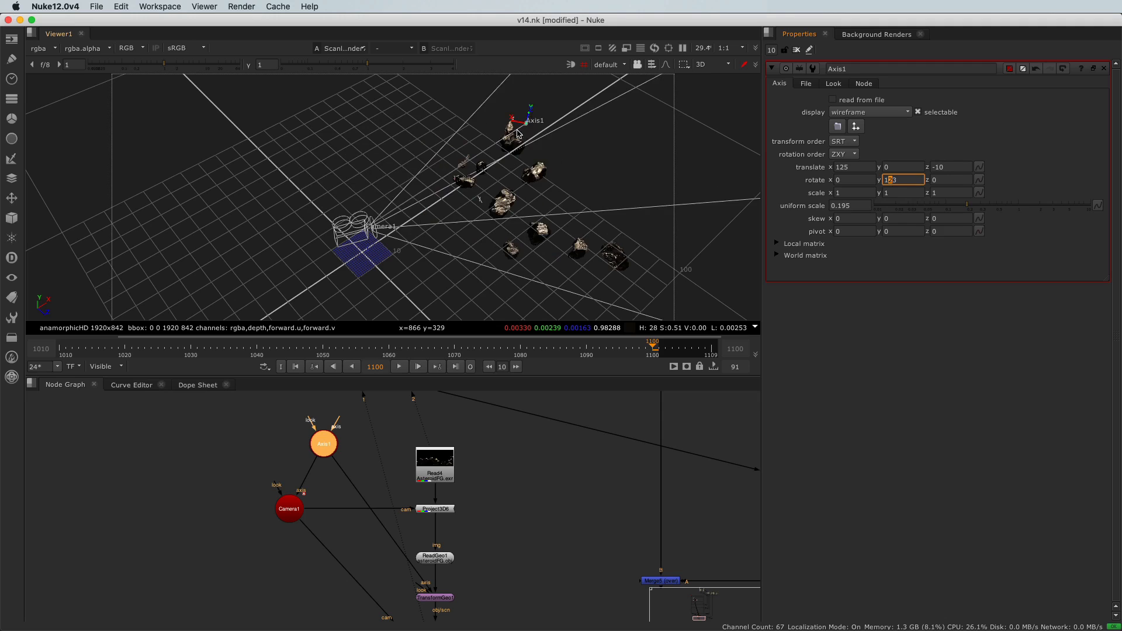
key(Up)
key(Up)
key(Up)
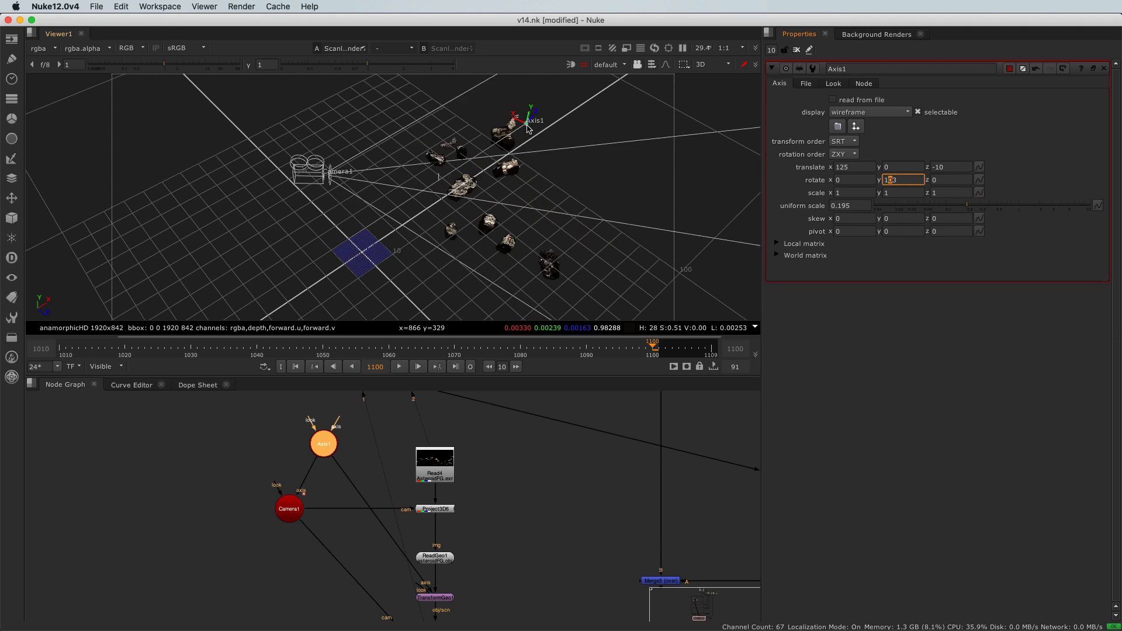
key(Down)
key(Up)
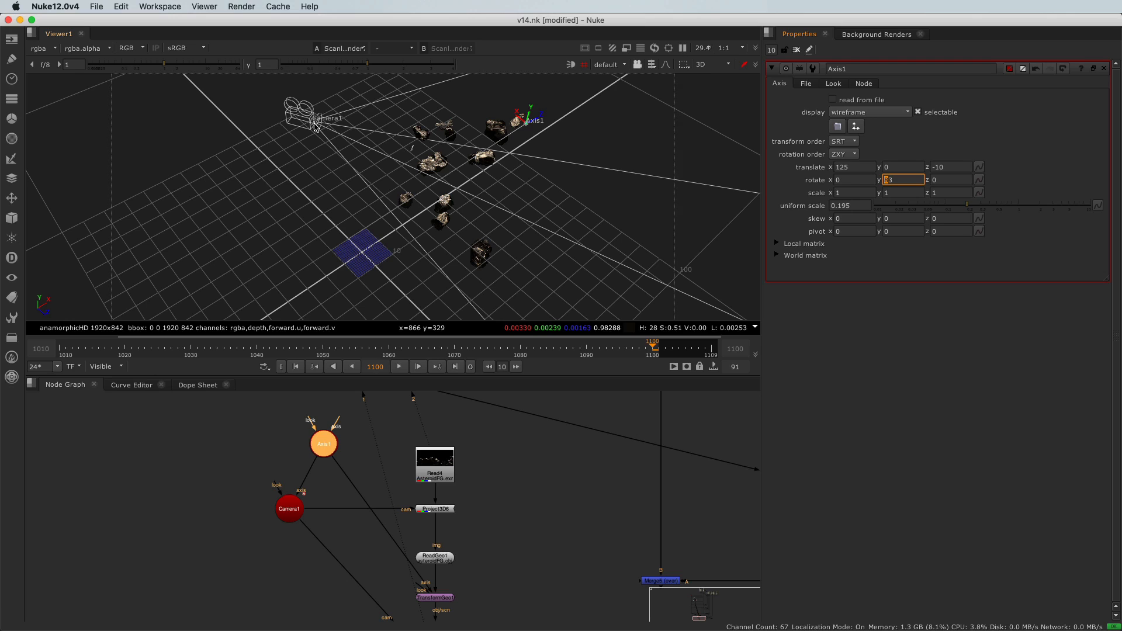
- Reset Axis1's X and Z translation and Y rotation to 0 and its uniform scale to 1
click(858, 166)
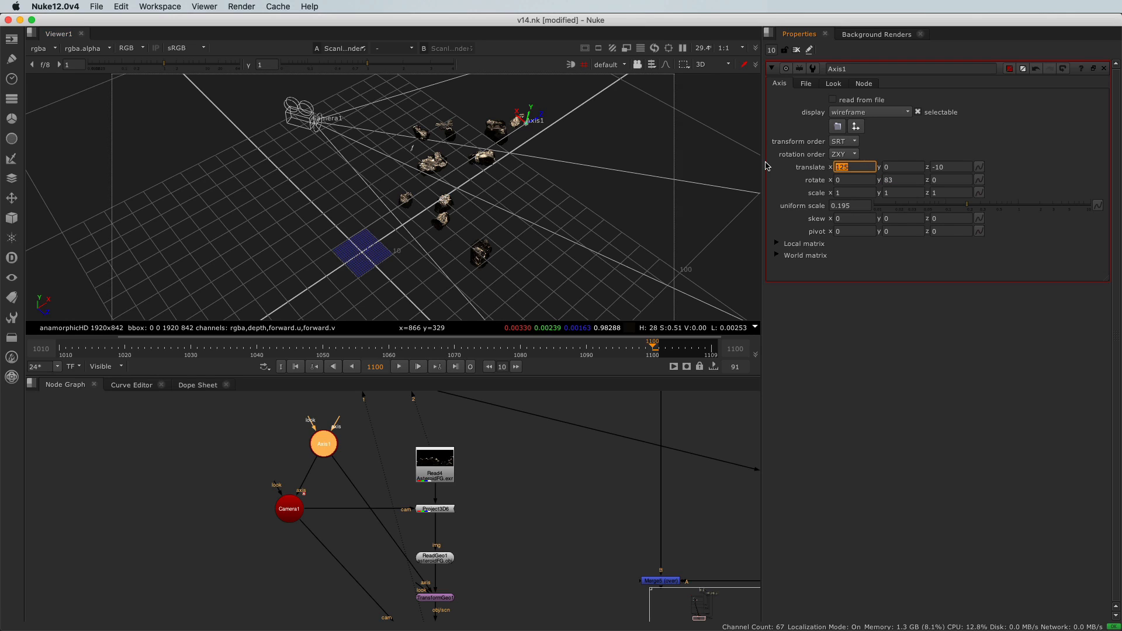
text(0)
key(Tab)
key(Tab)
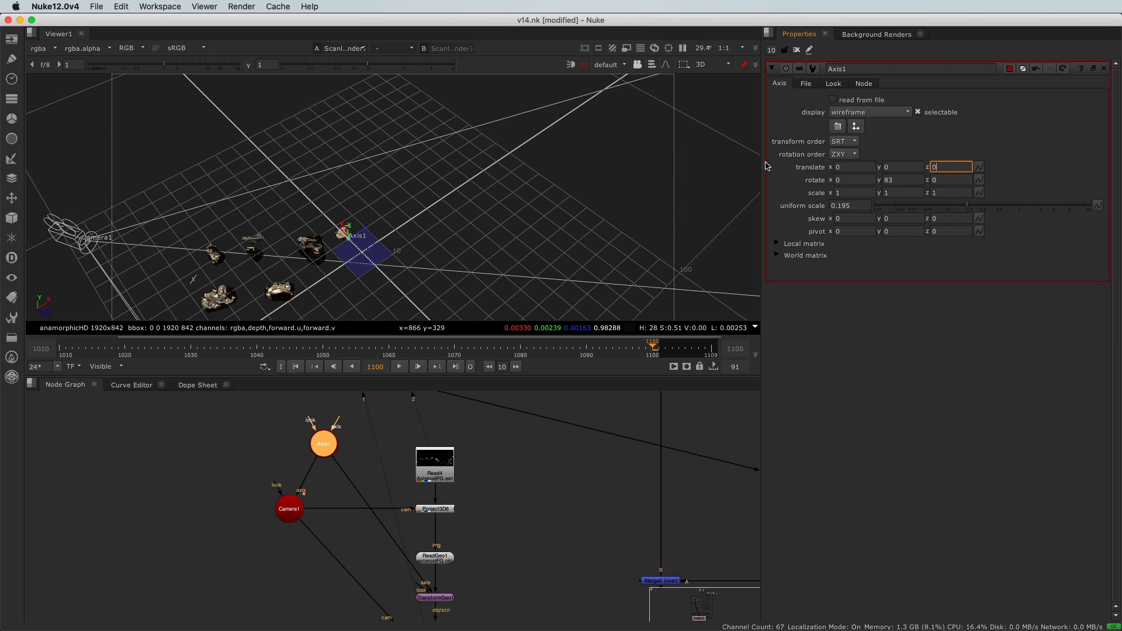
key(Tab)
key(Tab)
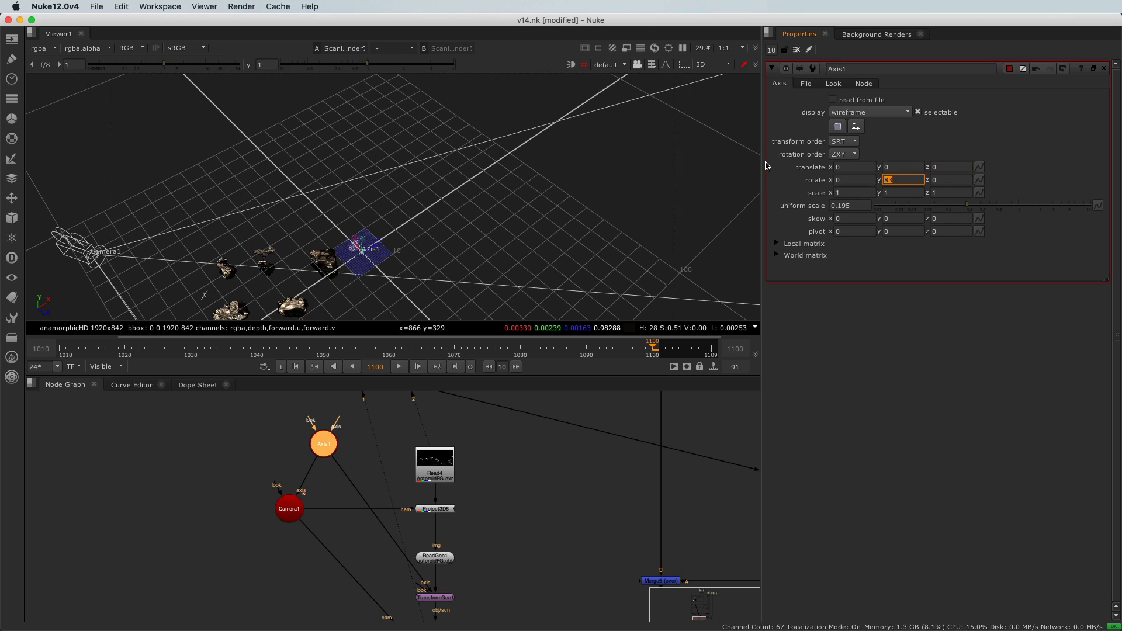
key(Tab)
key(Tab)
key(Tab)
key(Tab)
key(Tab)
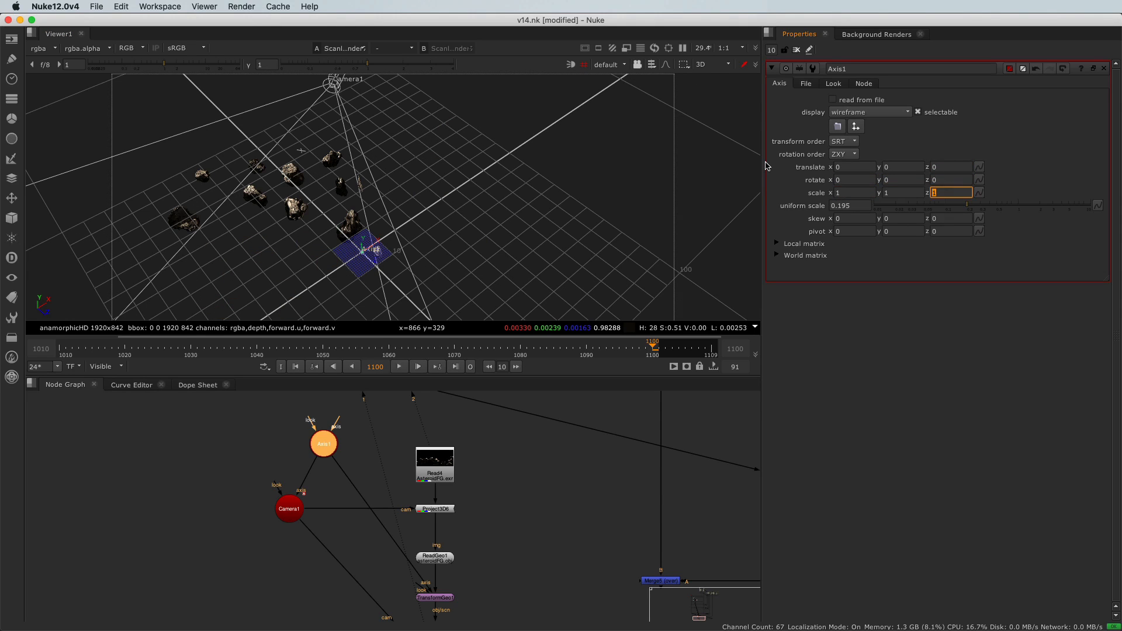
text(1)
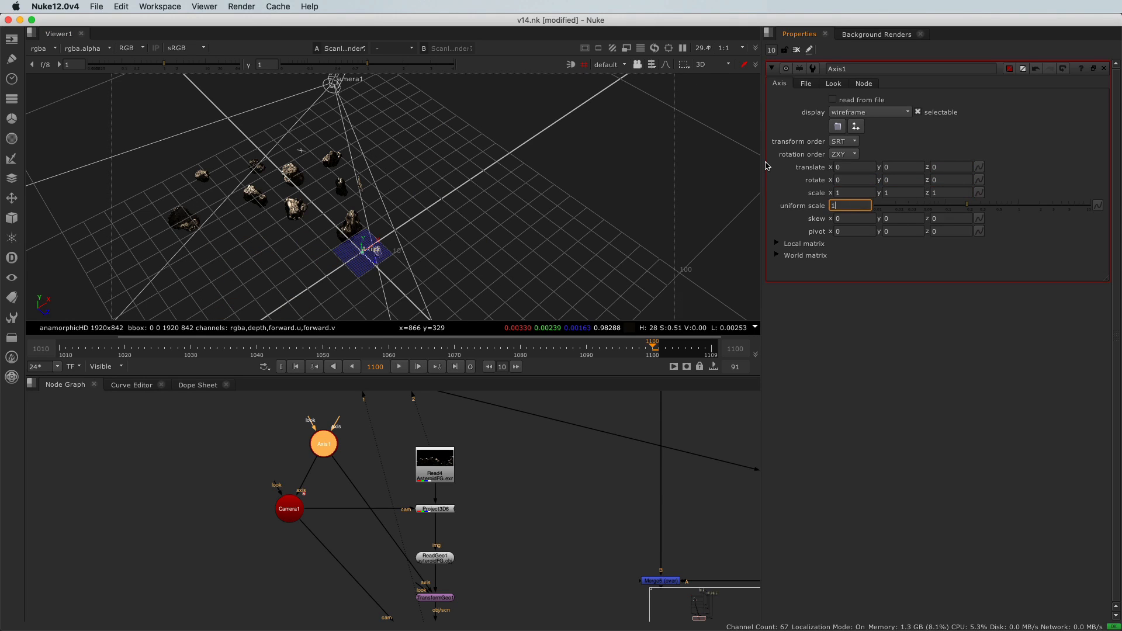
key(Return)
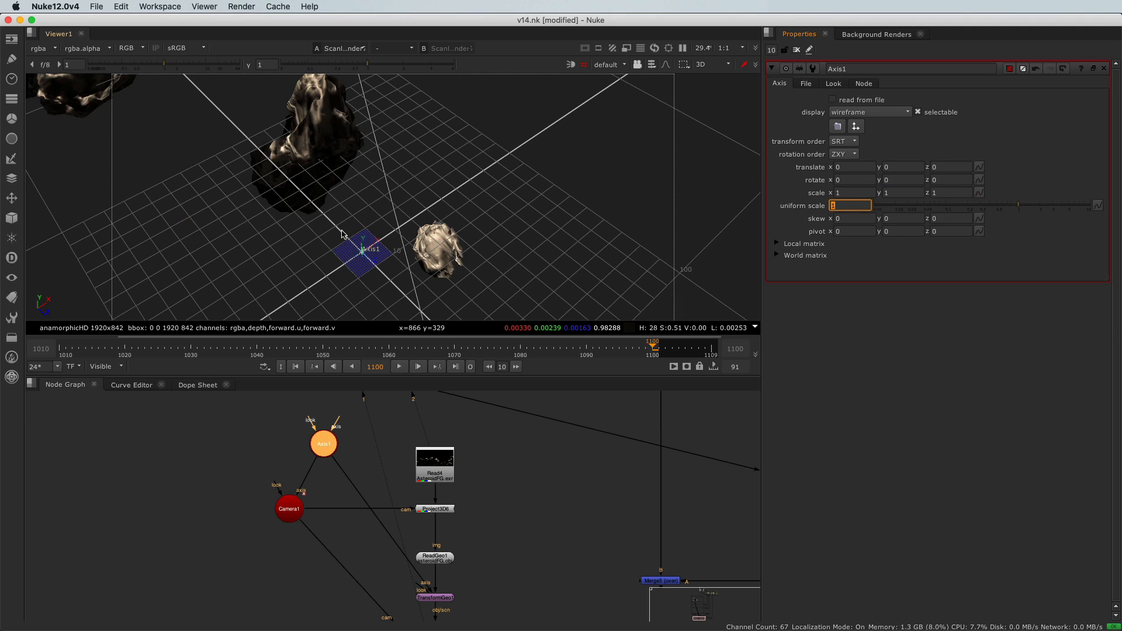
- Open Camera1's properties and turn off its read from file option
scroll(342, 234, down, 10)
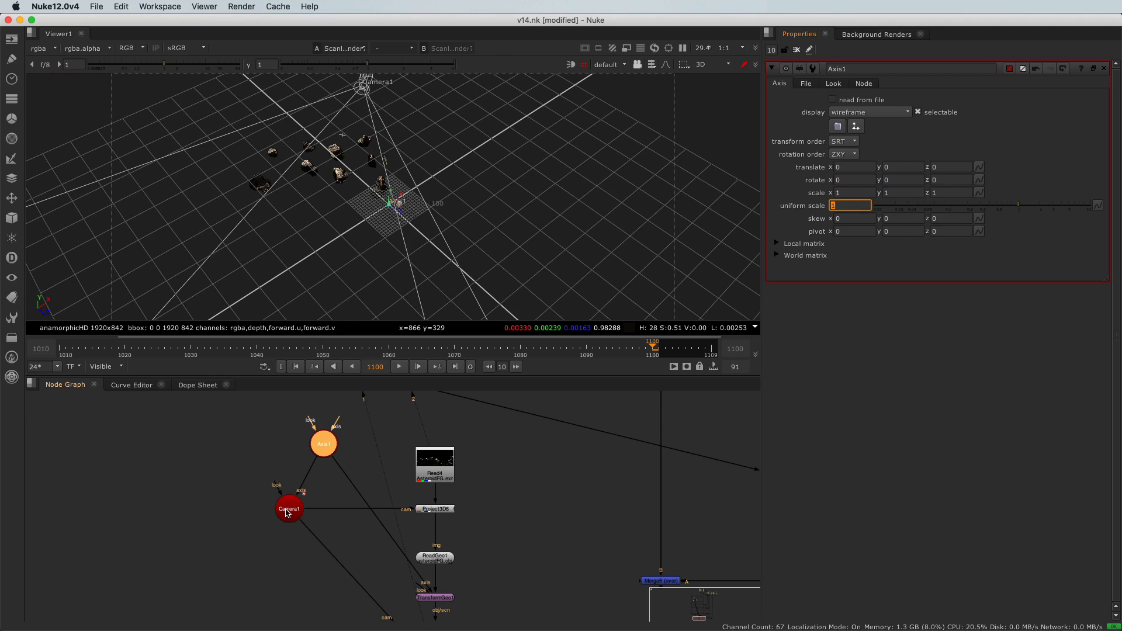
scroll(305, 159, down, 3)
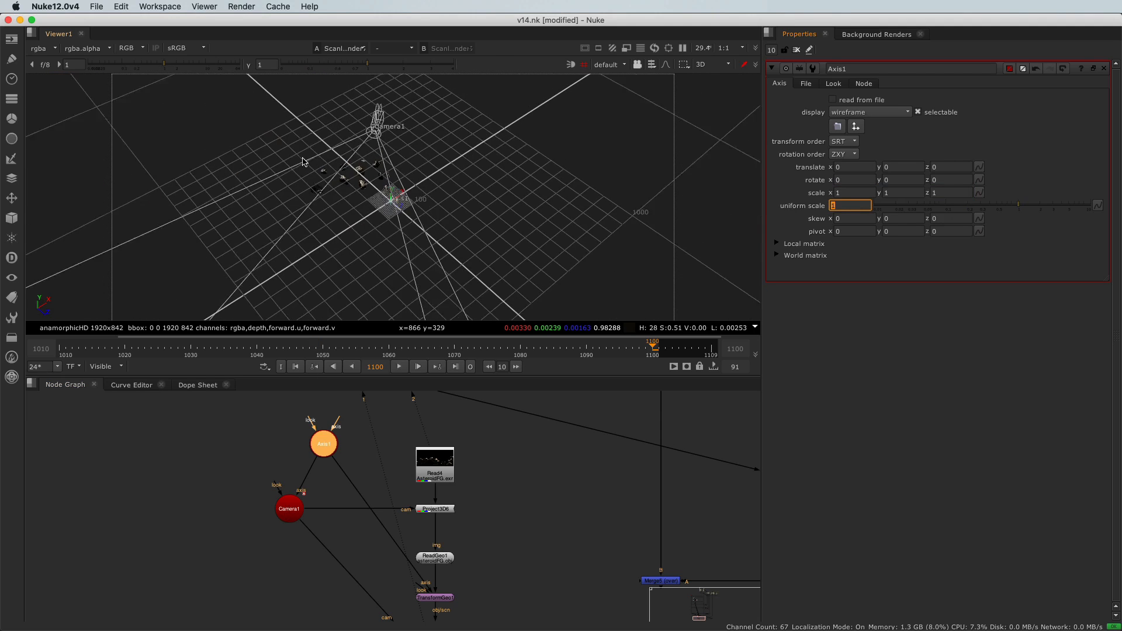
double_click(286, 516)
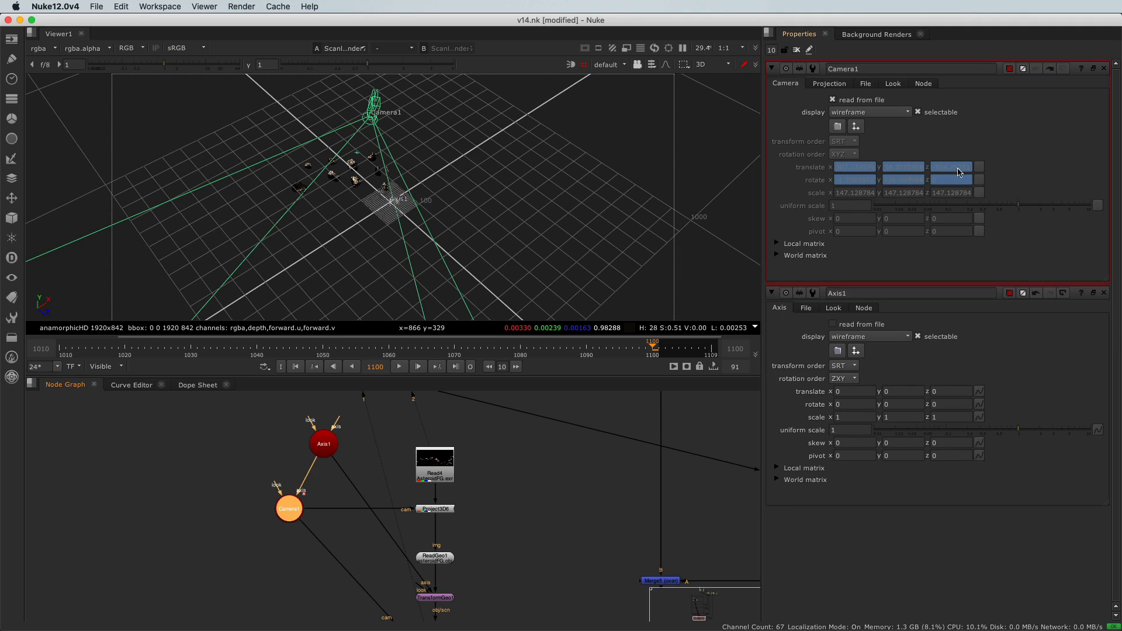
click(833, 101)
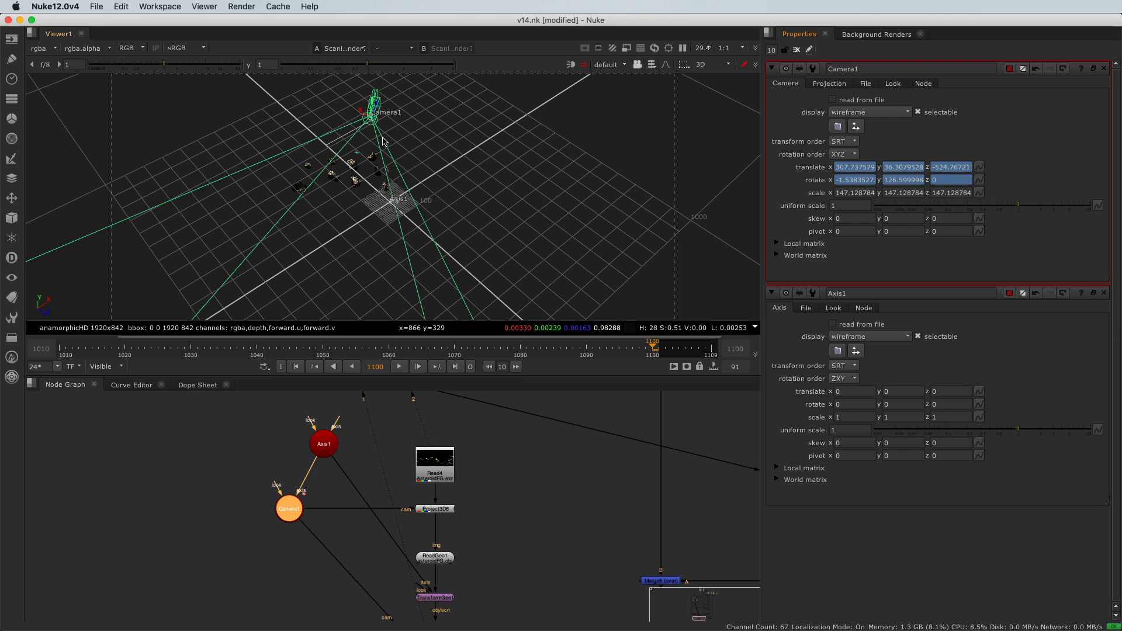
- Copy Camera1's translate values into Axis1's pivot fields
click(841, 456)
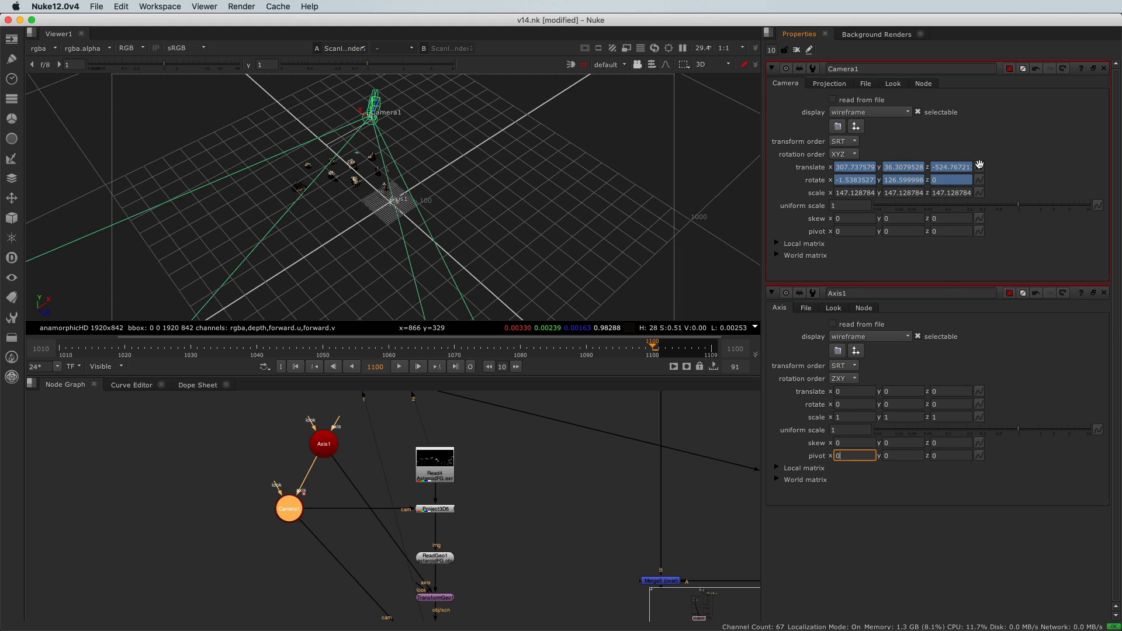
drag(979, 167, 980, 457)
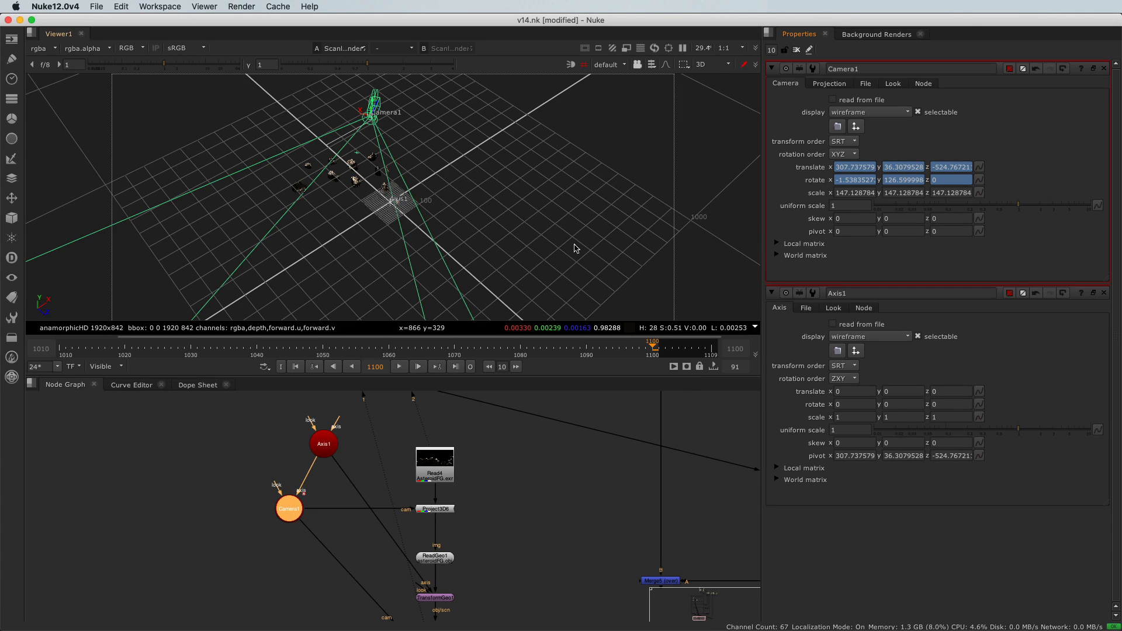
- Select Axis1 and step its Y rotation up and down to swing the setup around the camera pivot
scroll(369, 118, up, 5)
middle_drag(379, 129, 395, 225)
scroll(271, 165, up, 8)
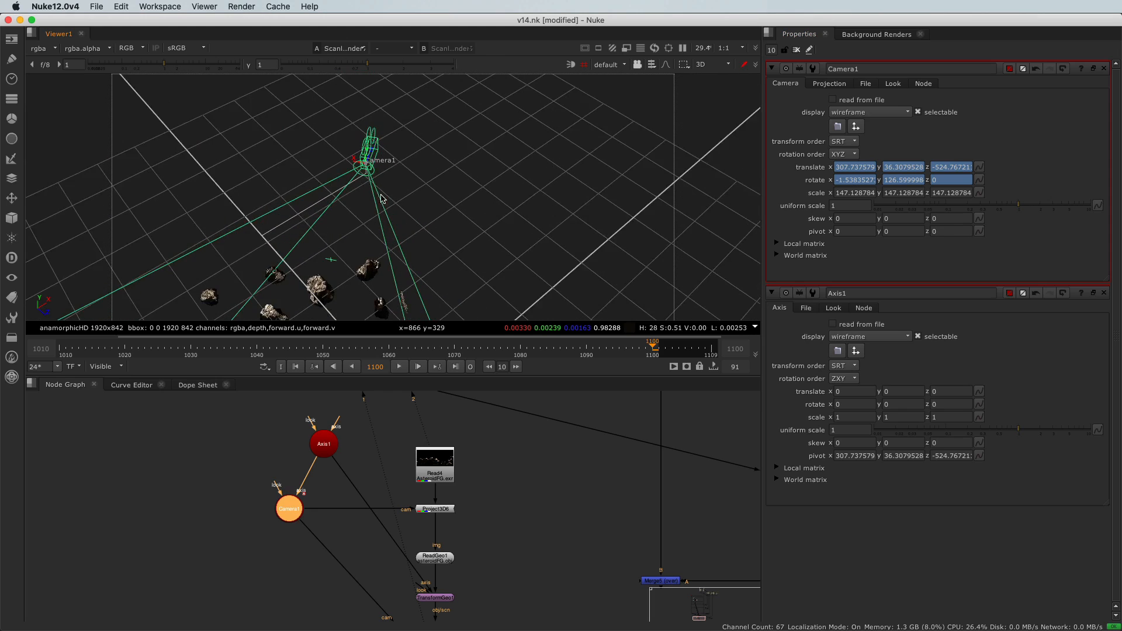
click(240, 483)
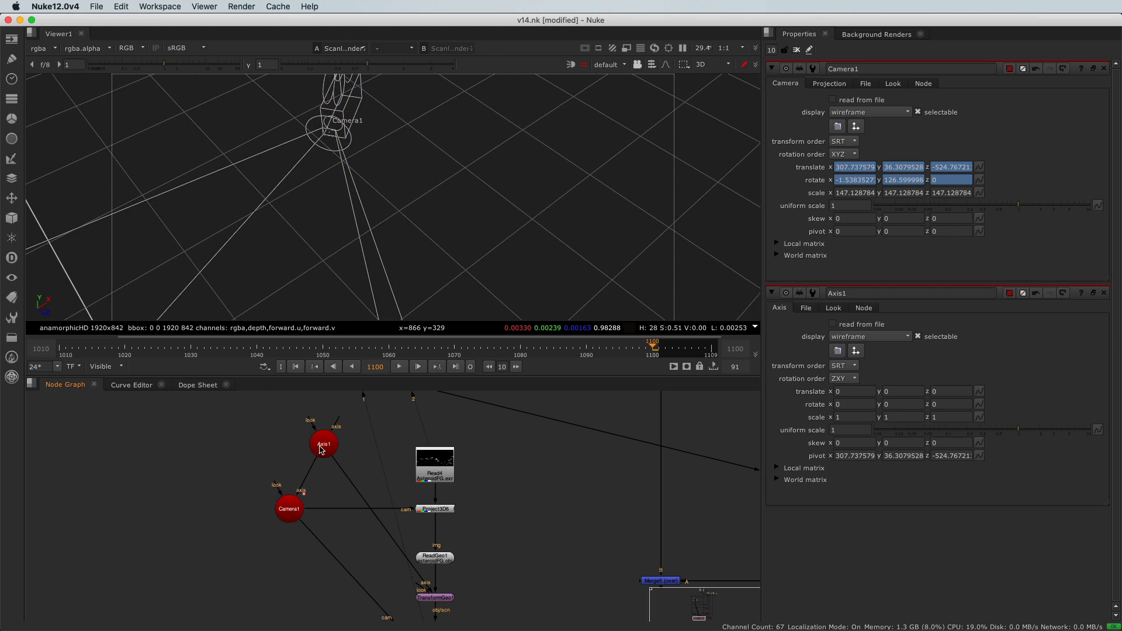
click(321, 448)
super+drag(338, 127, 404, 129)
click(887, 180)
key(Up)
key(Up)
key(Up)
key(Up)
key(Up)
key(Up)
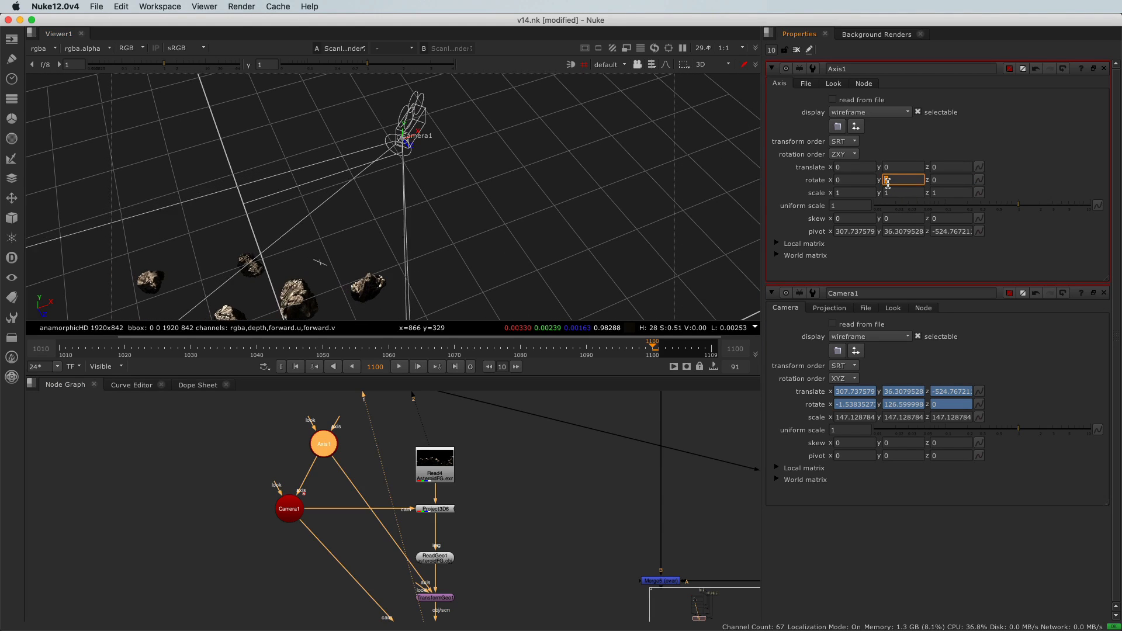
key(Down)
key(Down)
key(Down)
key(Down)
key(Down)
key(Down)
key(Down)
key(Down)
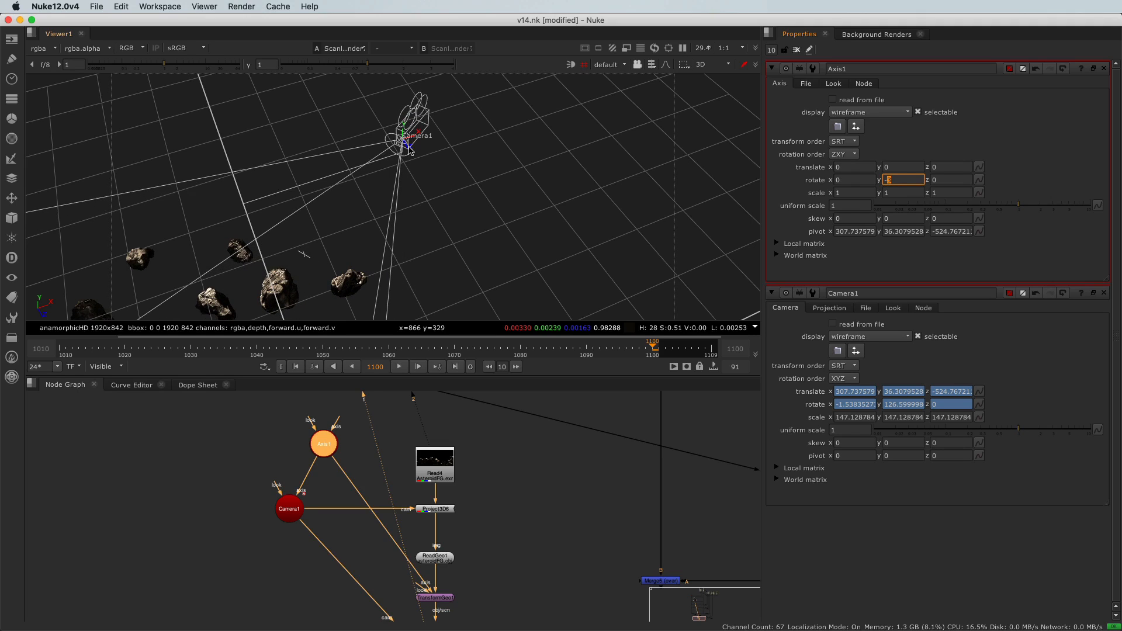
- Set Axis1's Y rotation back to 0
key(Down)
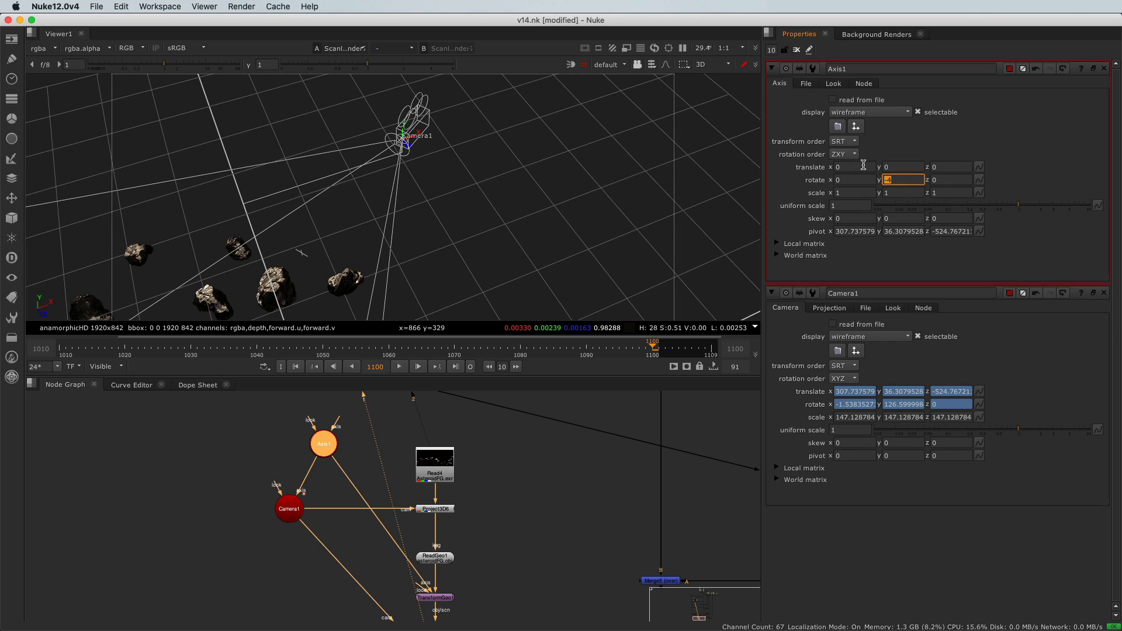
text(0)
key(Return)
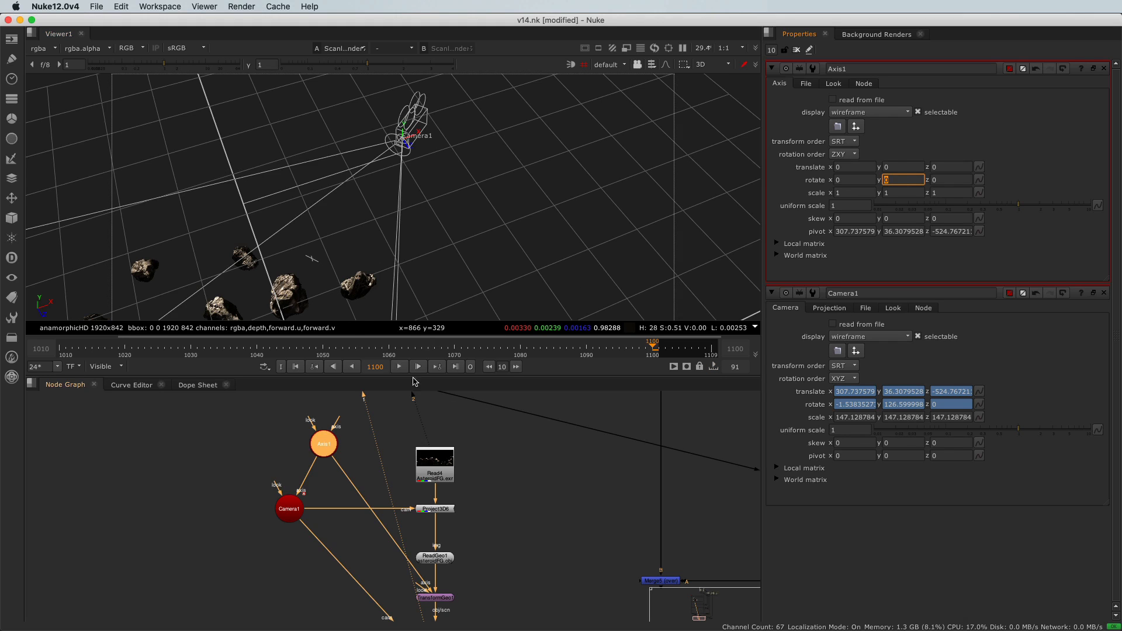
- Open the Shotcam camera's properties and turn off its read from file option
scroll(243, 265, down, 5)
scroll(243, 265, down, 3)
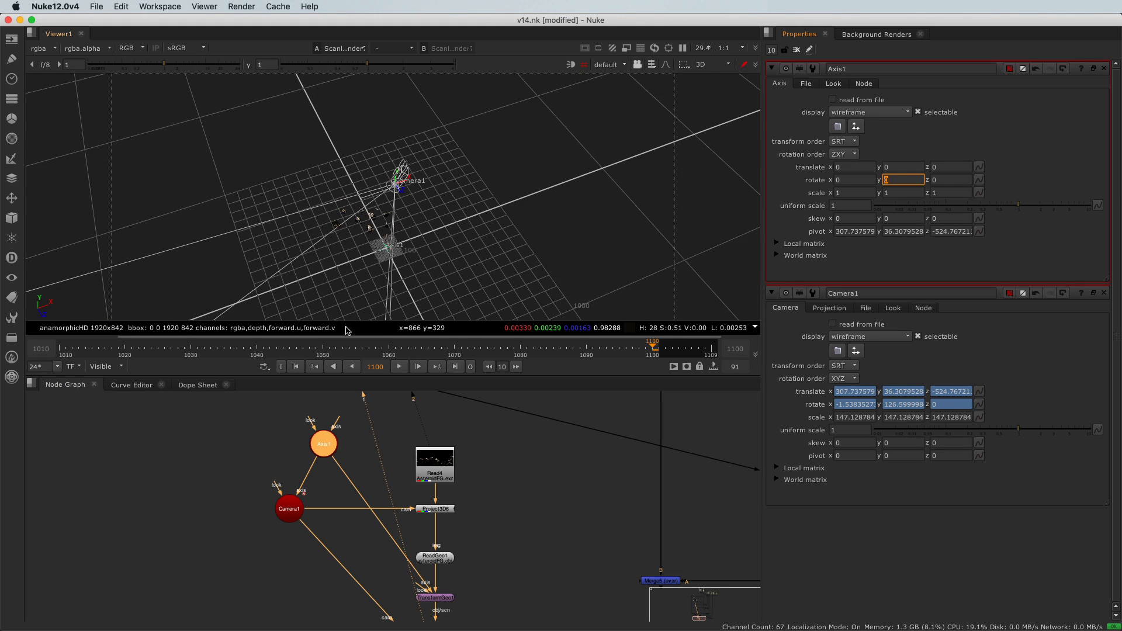
scroll(242, 487, down, 6)
scroll(243, 487, up, 8)
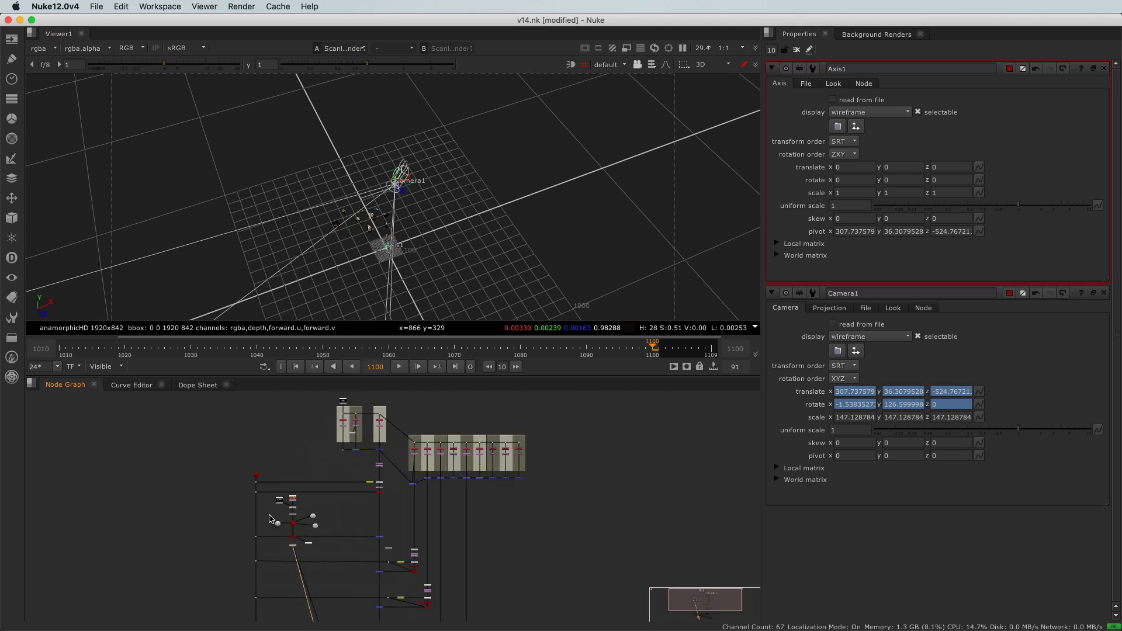
double_click(279, 436)
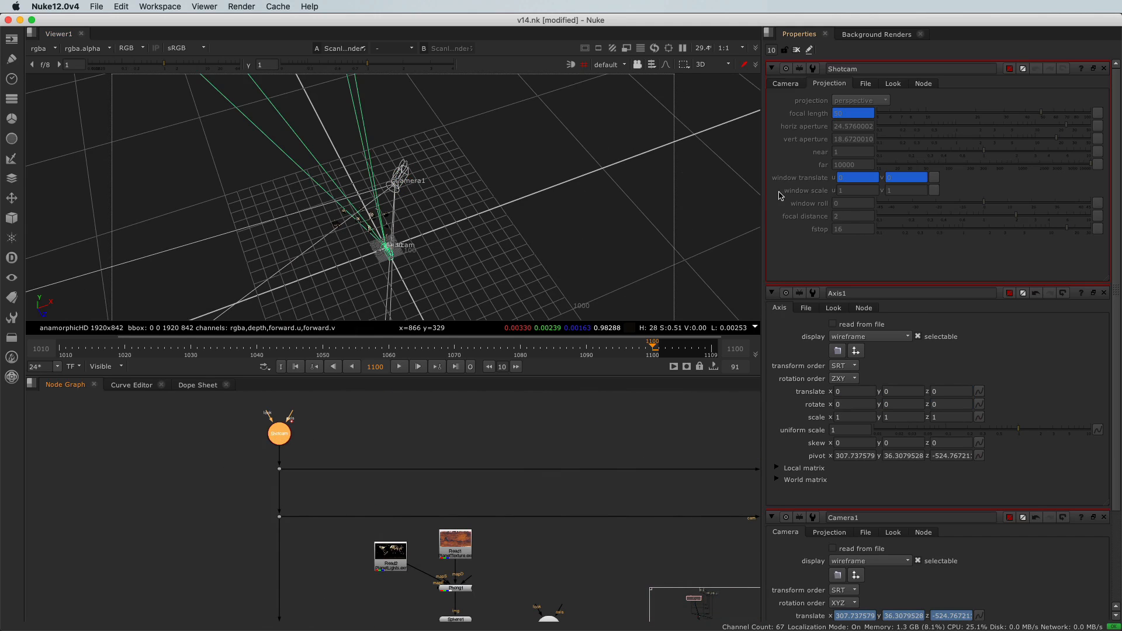
click(785, 84)
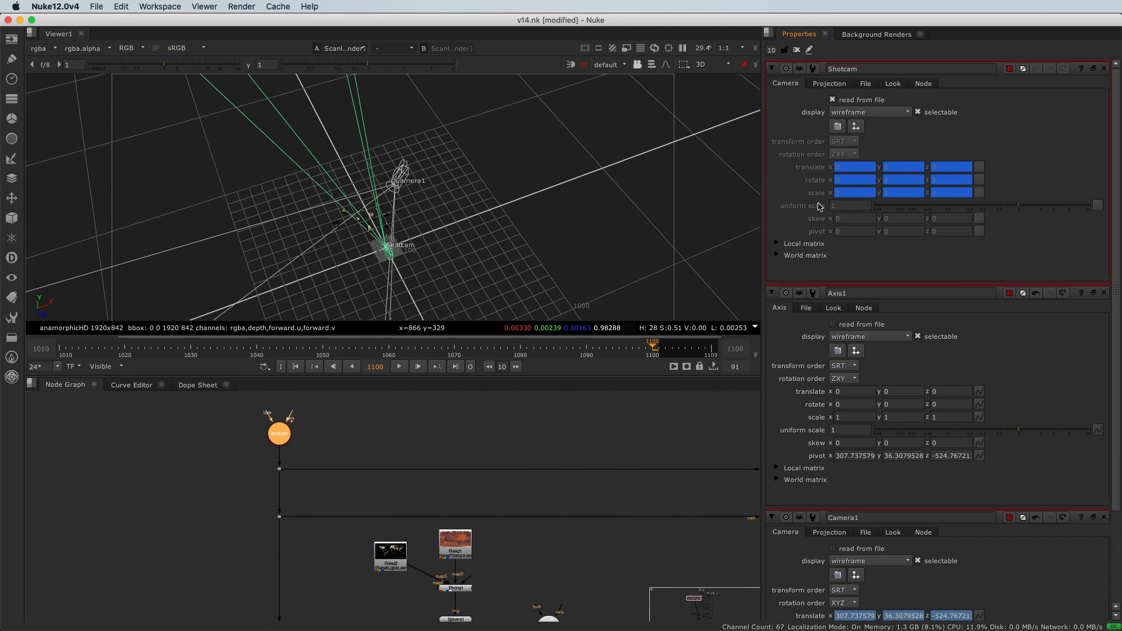
scroll(841, 285, down, 5)
scroll(888, 150, up, 5)
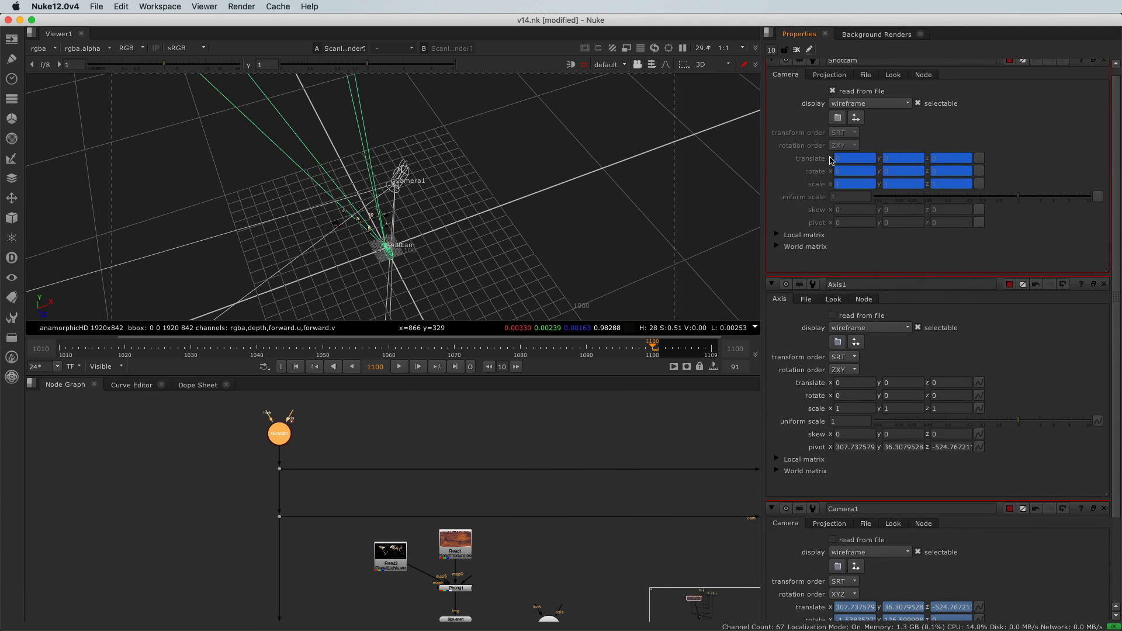
click(833, 91)
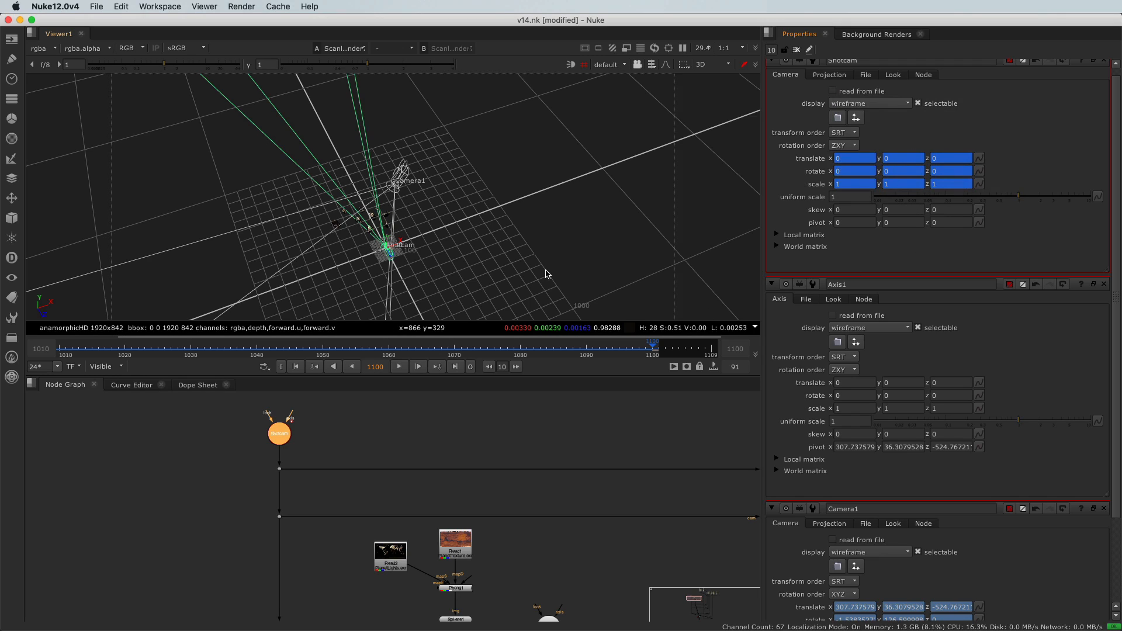
- Copy Camera1's translate values into Axis1's translate fields
scroll(390, 252, up, 2)
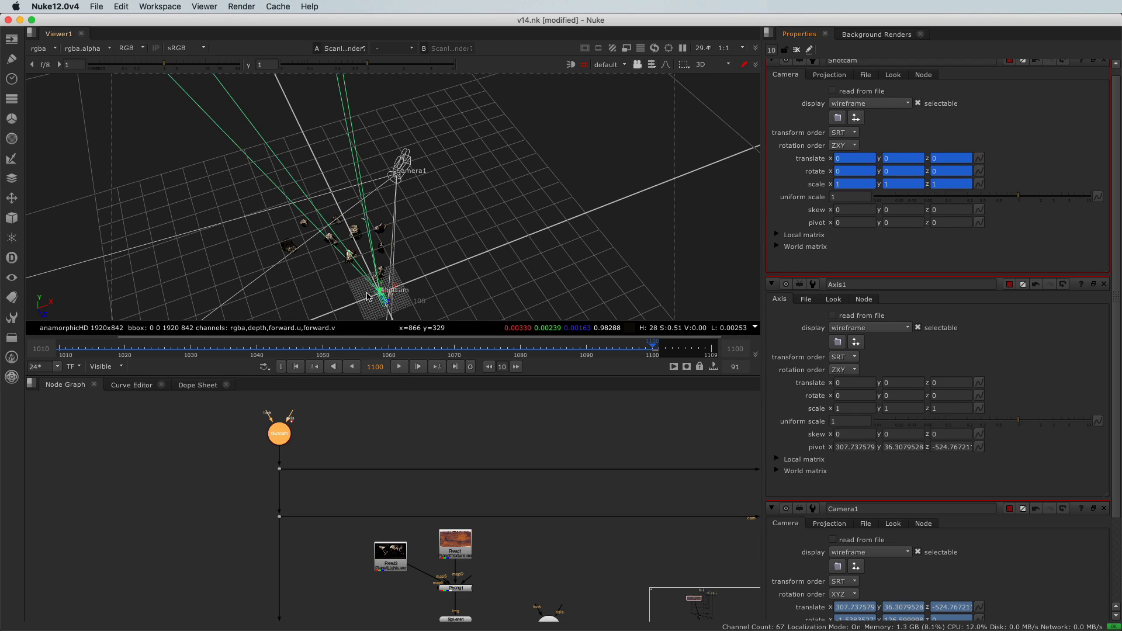
middle_drag(362, 291, 395, 264)
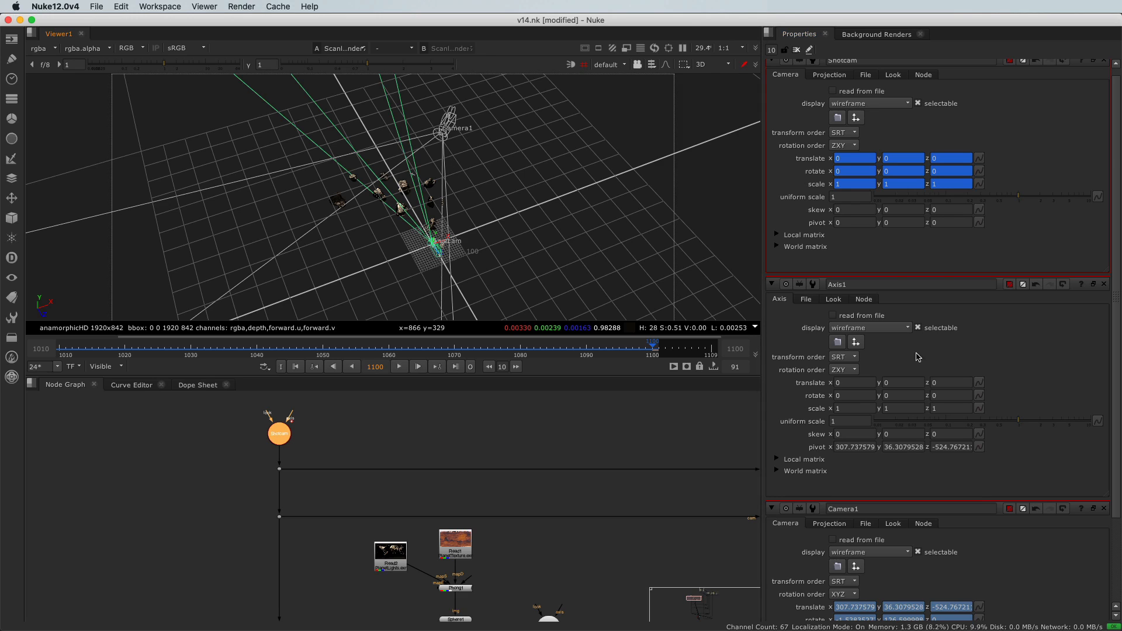
scroll(961, 426, down, 3)
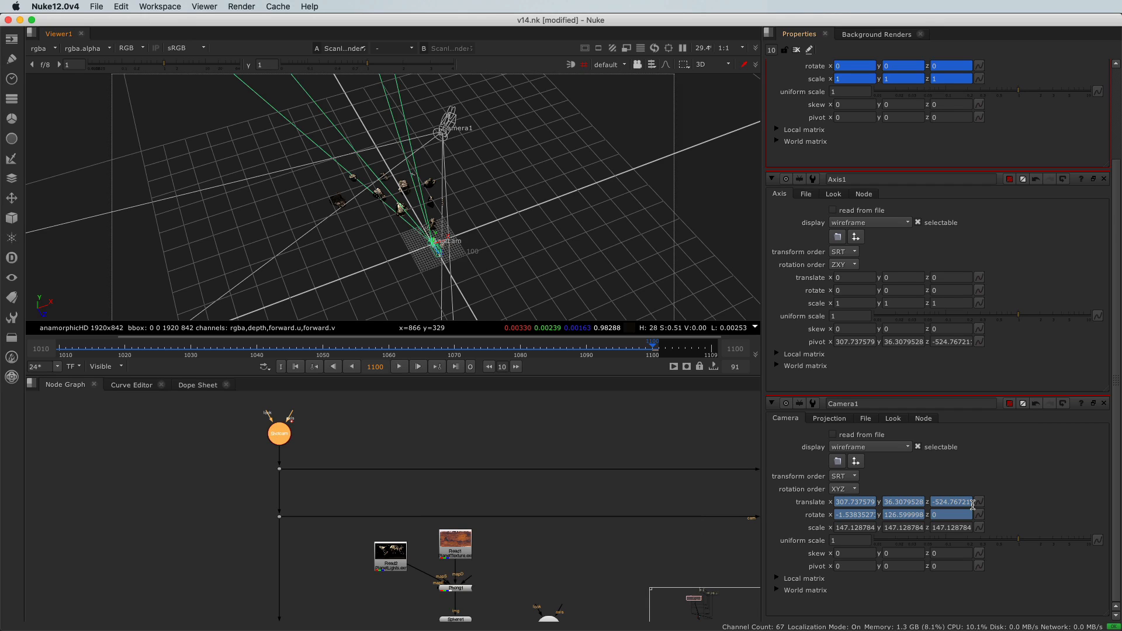
drag(975, 501, 983, 277)
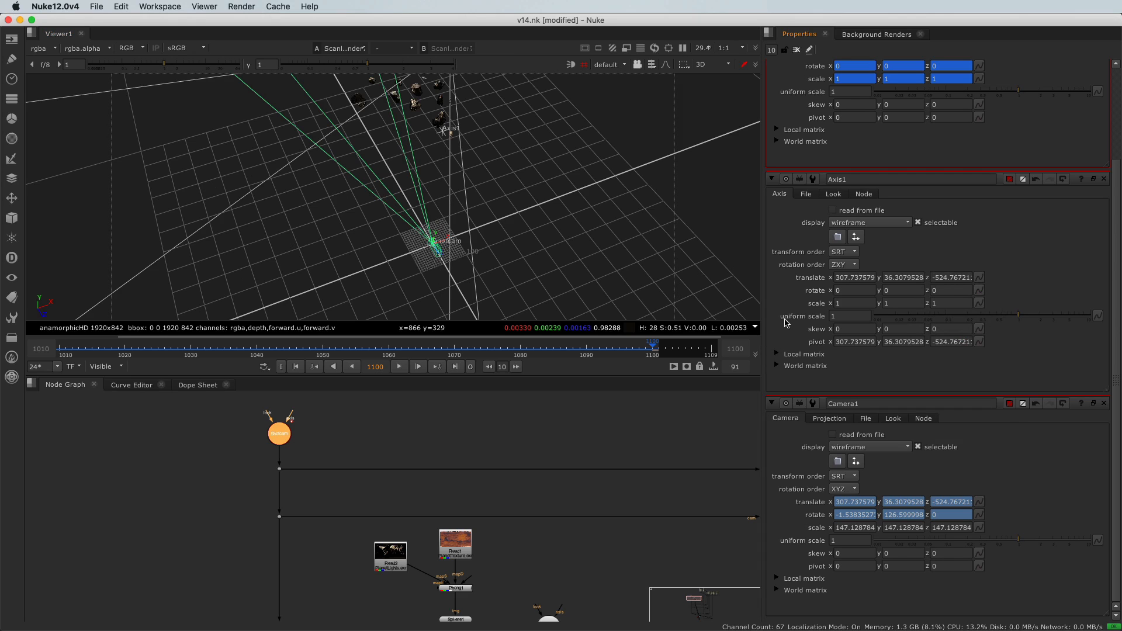
- Negate Axis1's translate values, setting them to about -307.74, 6.31 and 4.77
alt+middle_drag(530, 256, 439, 160)
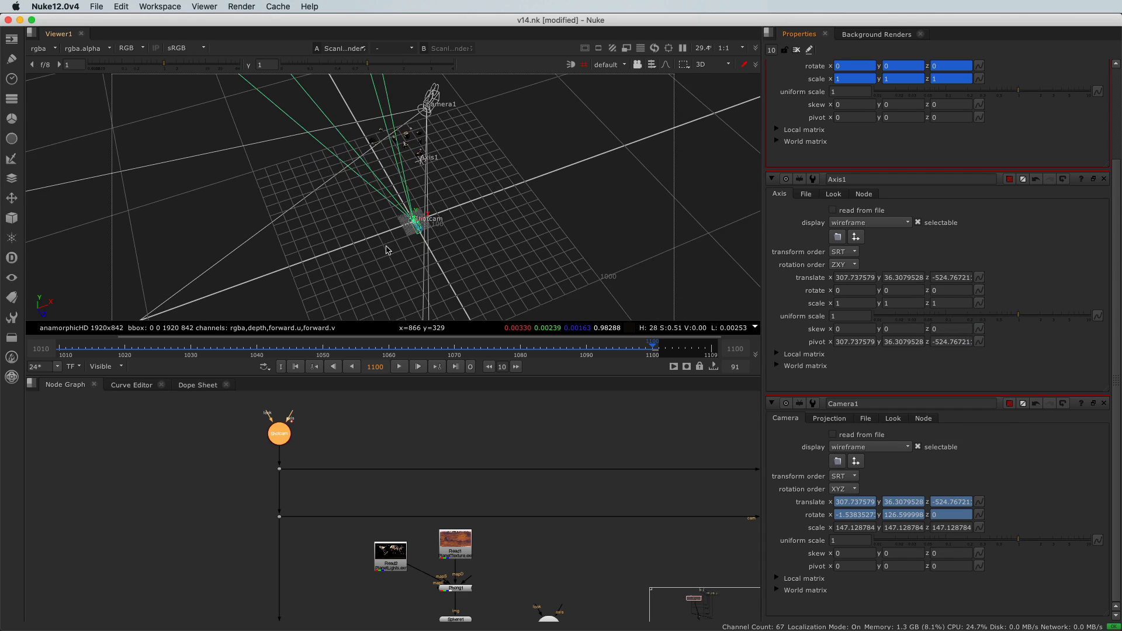
click(836, 278)
text(-)
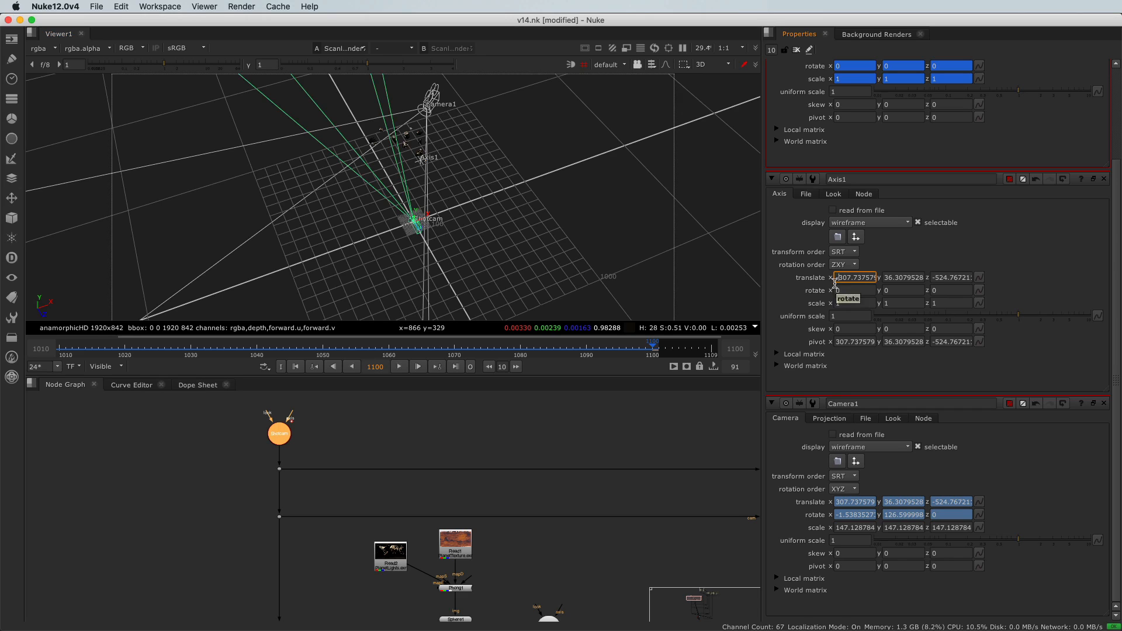
click(883, 278)
text(-)
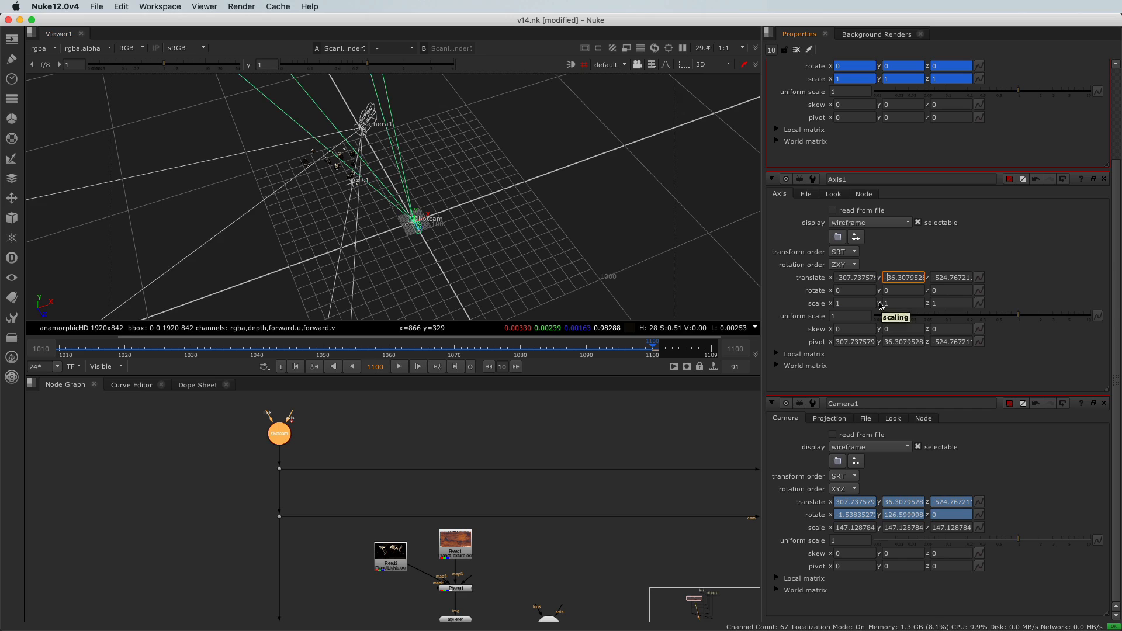
key(Return)
drag(935, 278, 922, 280)
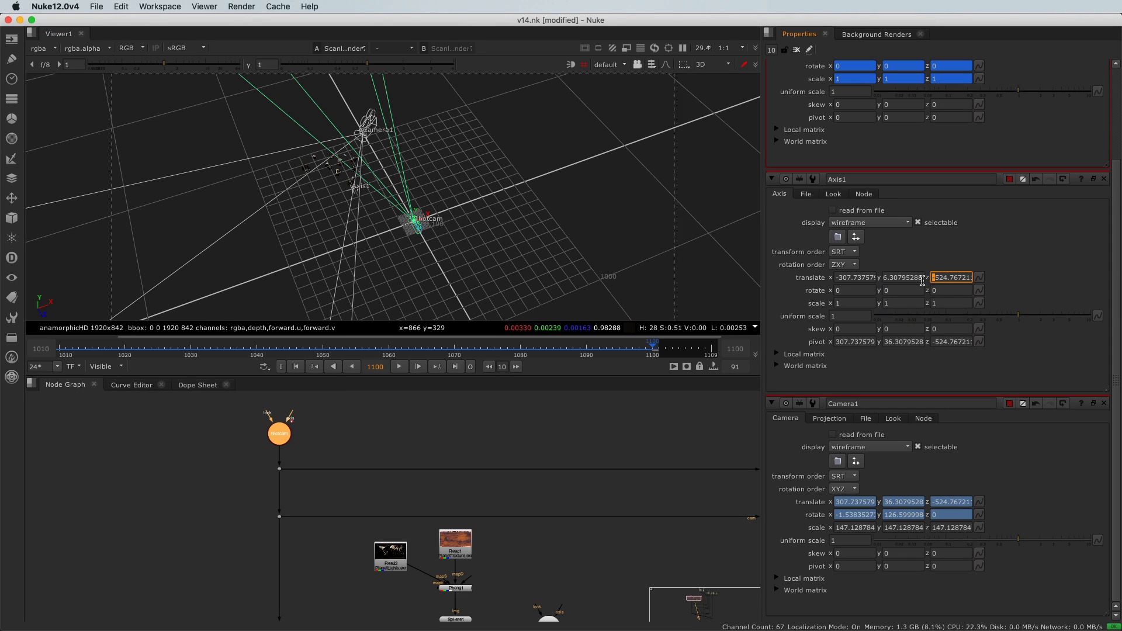
key(BackSpace)
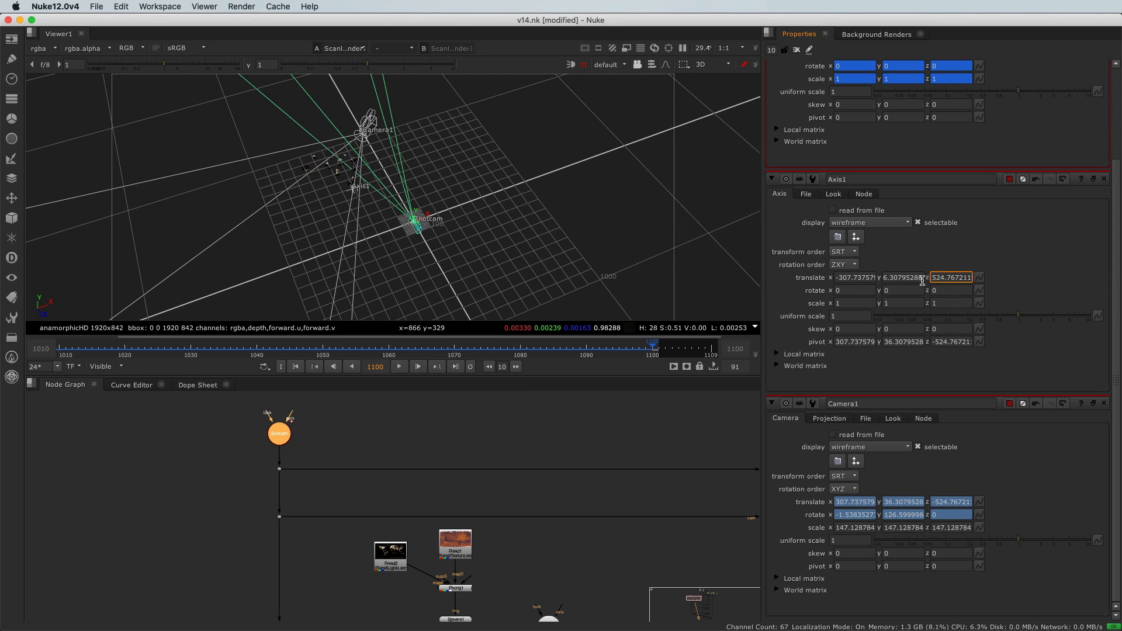
key(Return)
- Copy Camera1's rotate values into Axis1's rotate fields
scroll(462, 304, down, 5)
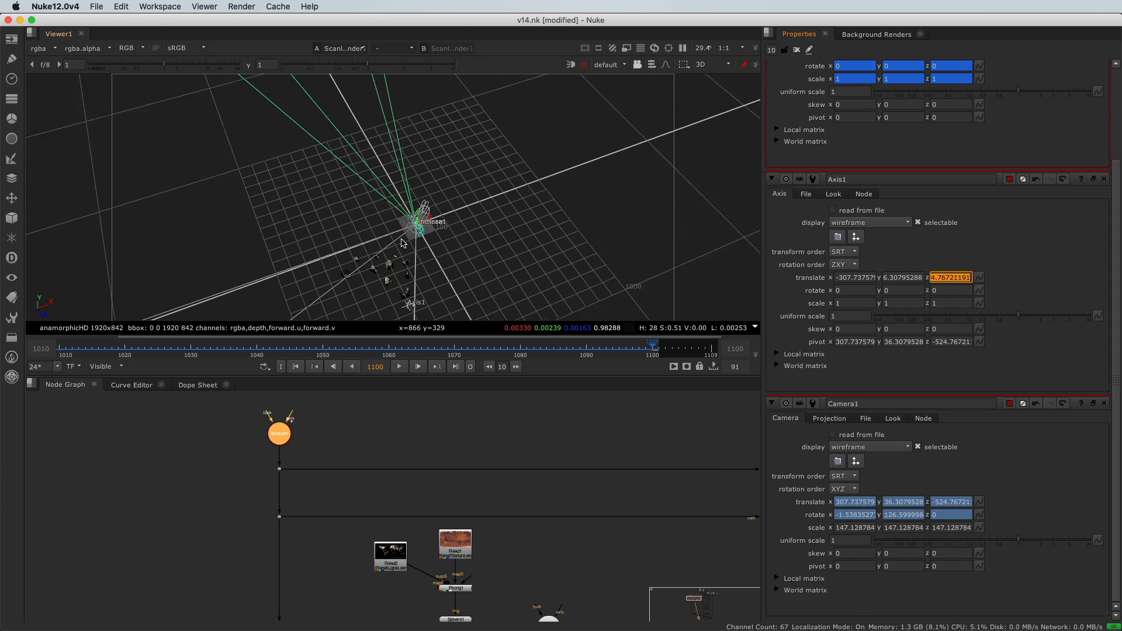
middle_drag(473, 299, 474, 205)
scroll(471, 208, up, 3)
scroll(593, 205, up, 3)
scroll(594, 204, up, 3)
middle_drag(590, 118, 457, 190)
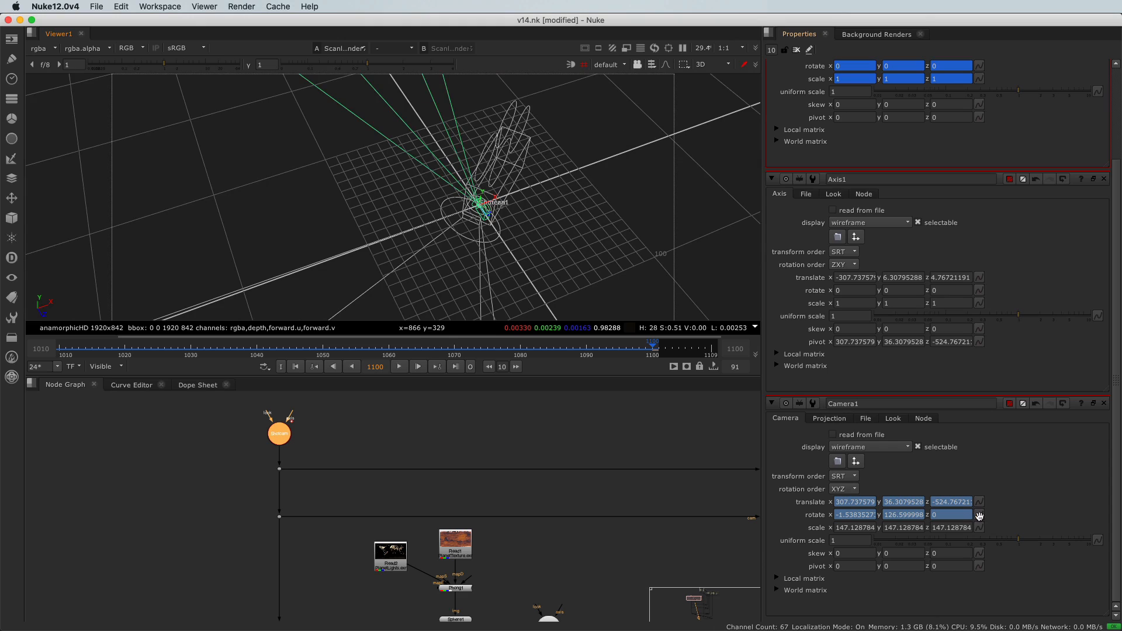
drag(981, 514, 980, 292)
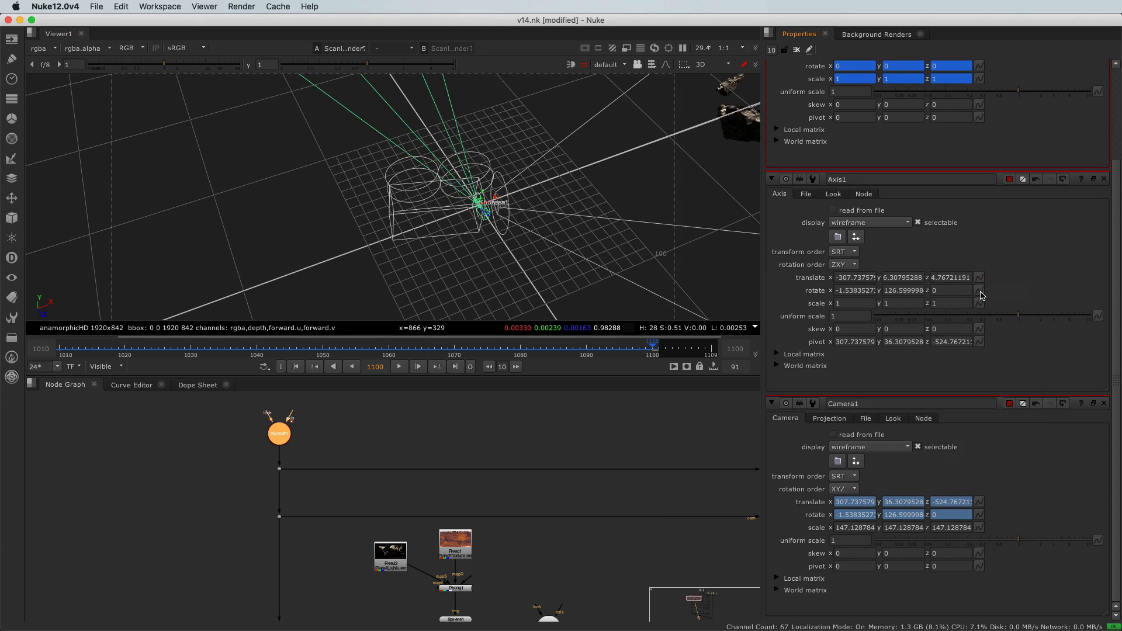
- Flip the sign of Axis1's X and Y rotation values
click(838, 292)
key(Delete)
key(Return)
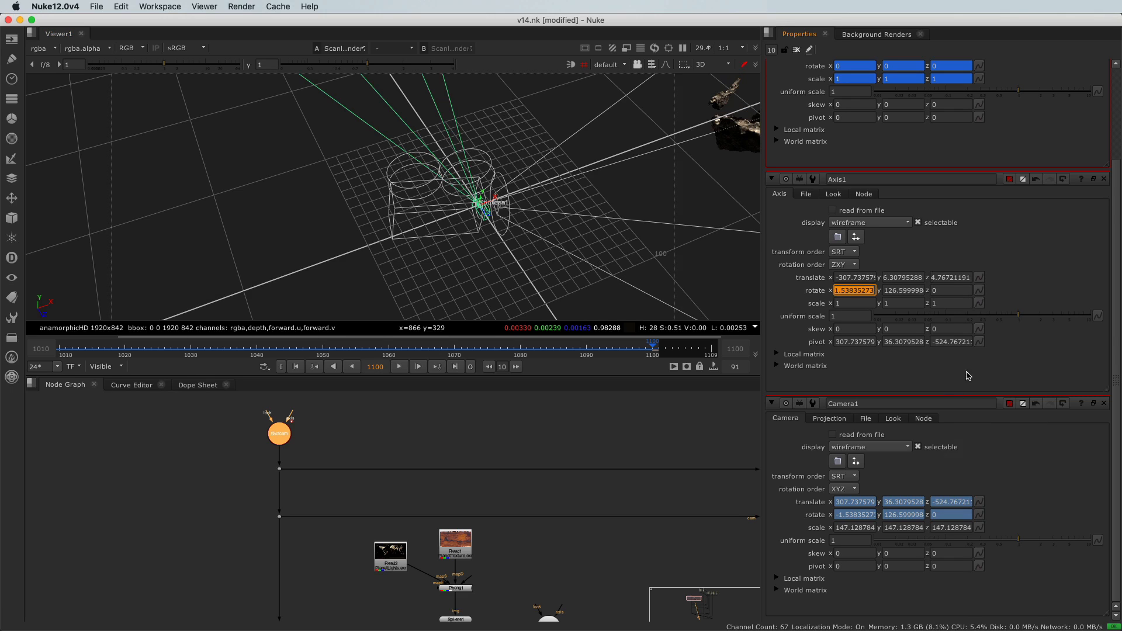
click(886, 292)
text(-)
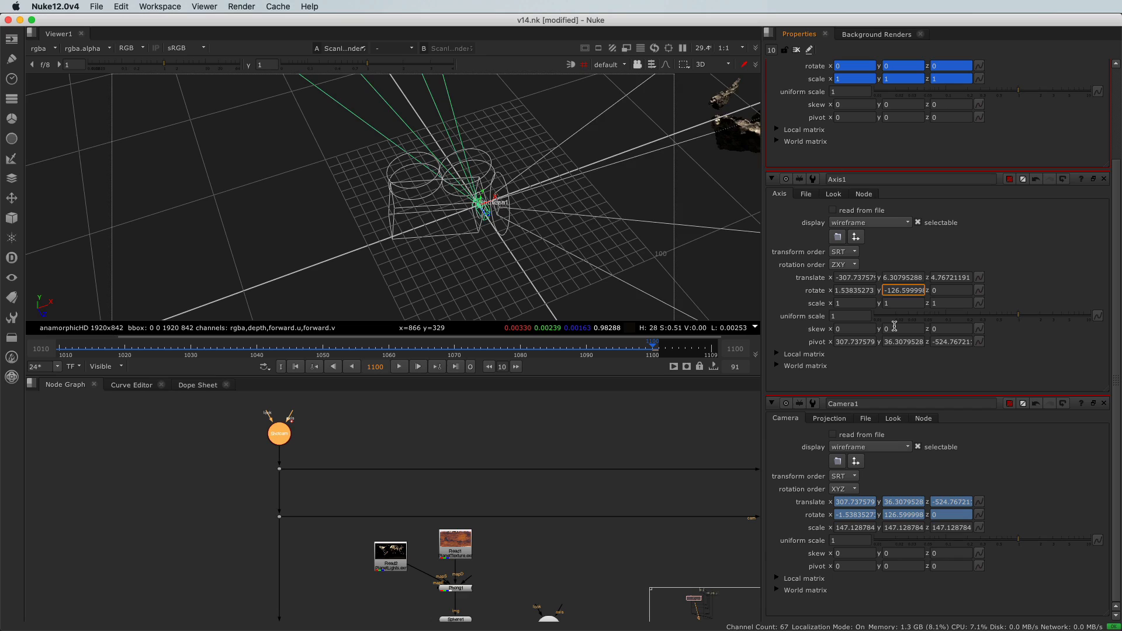
key(Return)
super+drag(433, 256, 493, 193)
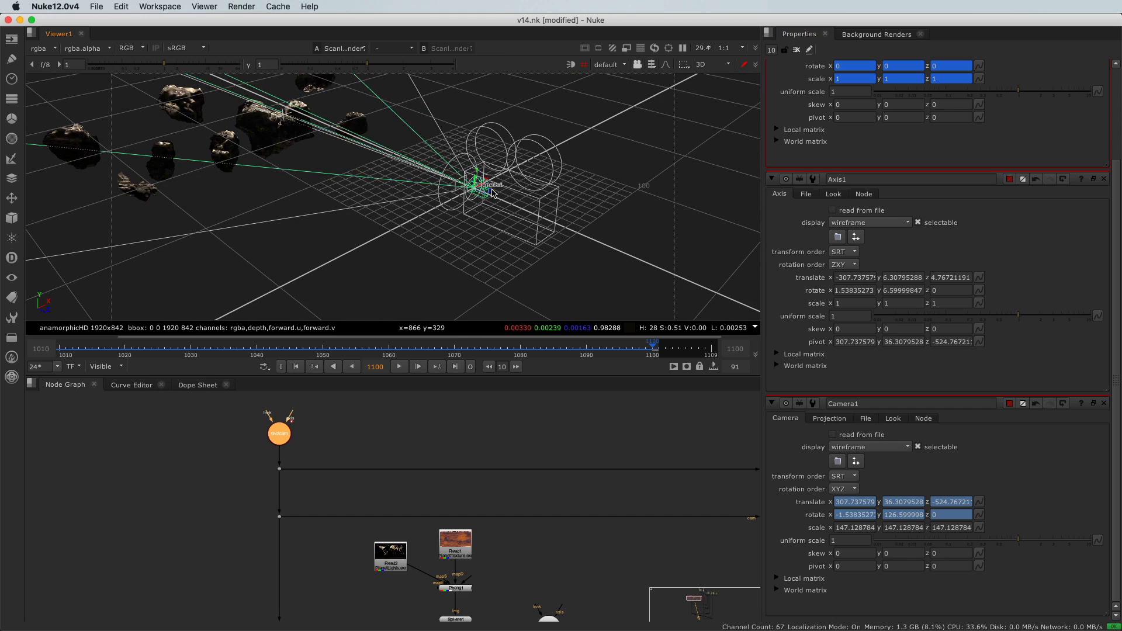
- Set Axis1's uniform scale to 1 divided by Camera1's scale value of 147.128784
click(410, 407)
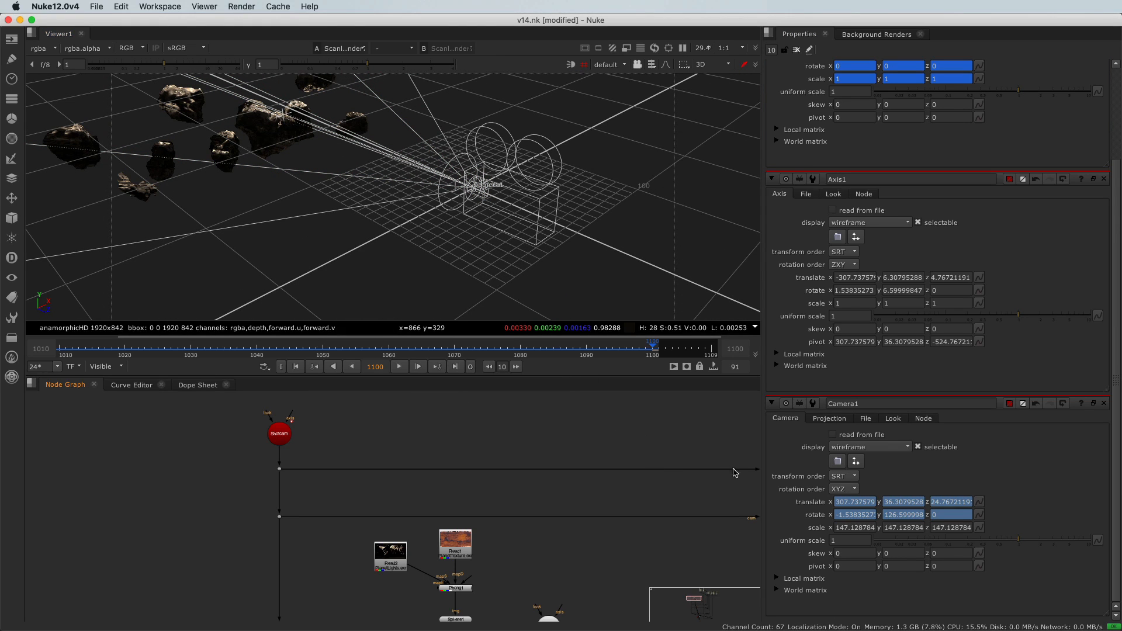
click(835, 531)
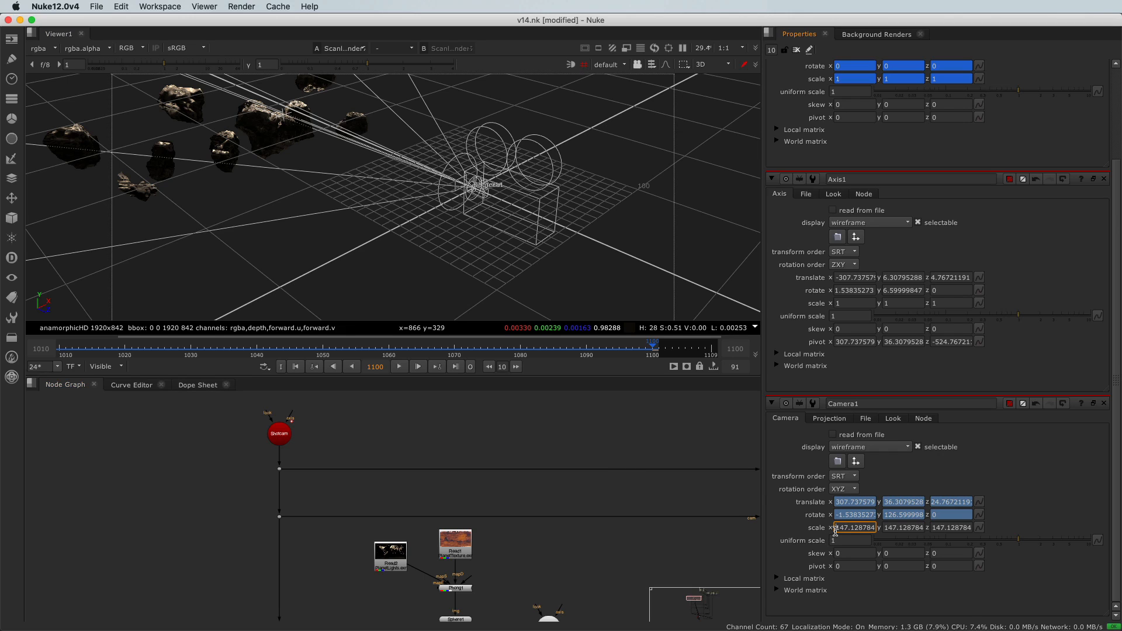
drag(835, 530, 872, 526)
key(super+c)
click(846, 527)
drag(850, 528, 828, 527)
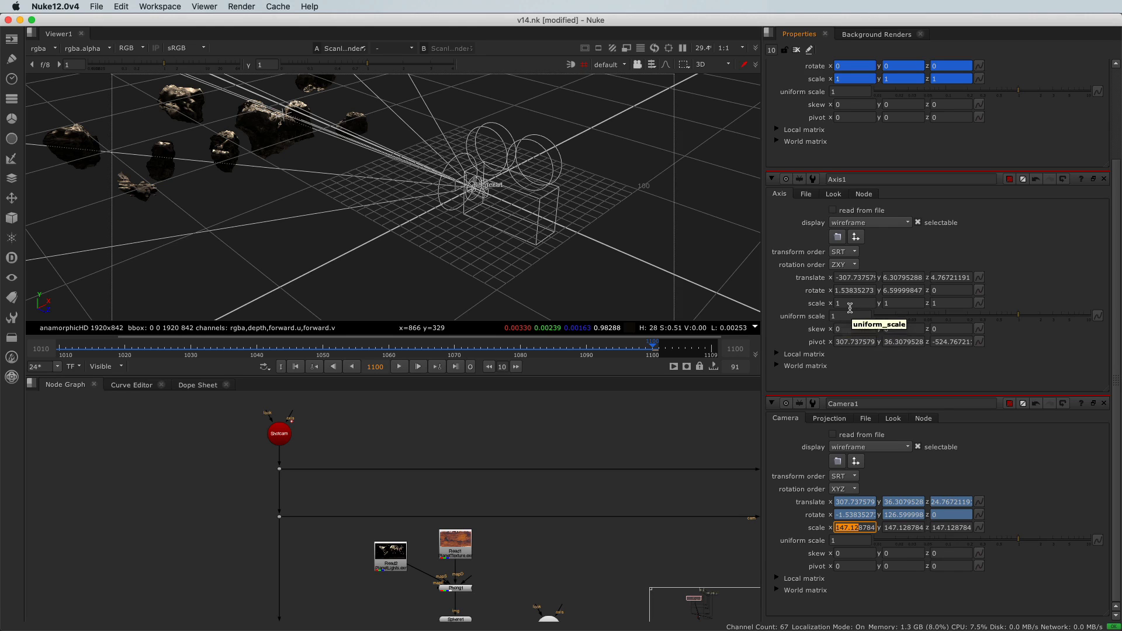
click(894, 304)
click(946, 303)
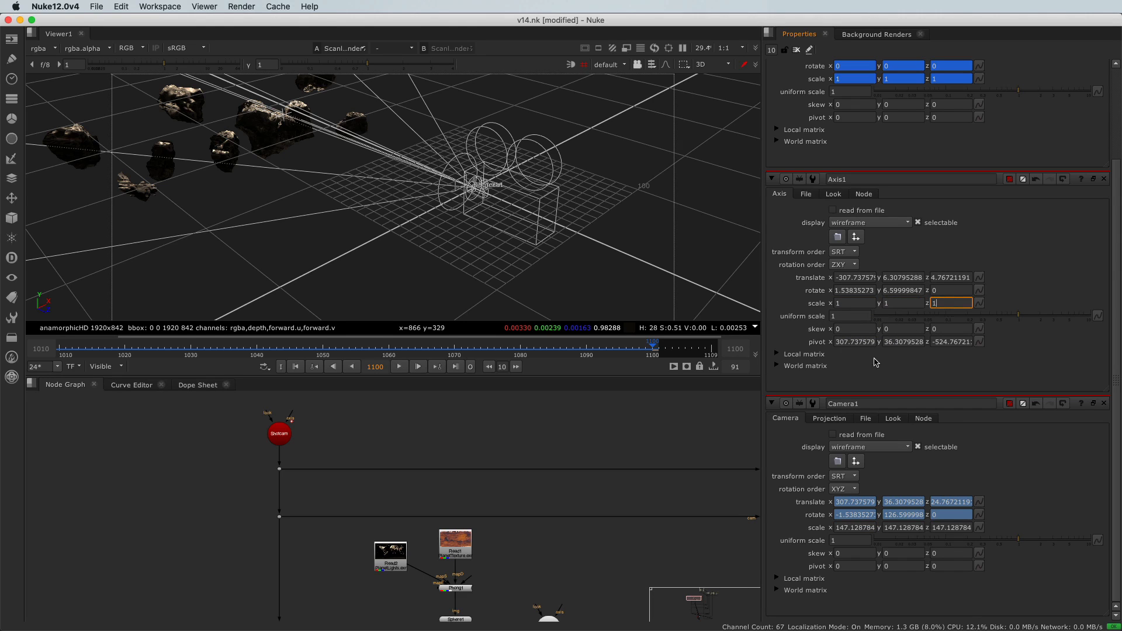
click(840, 317)
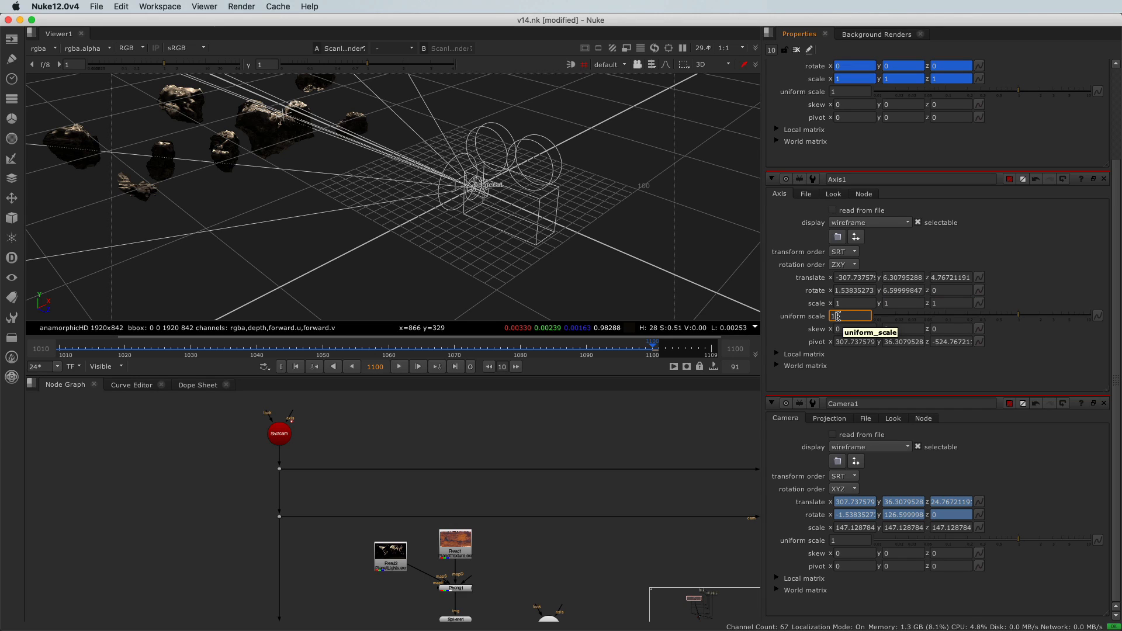
text(/)
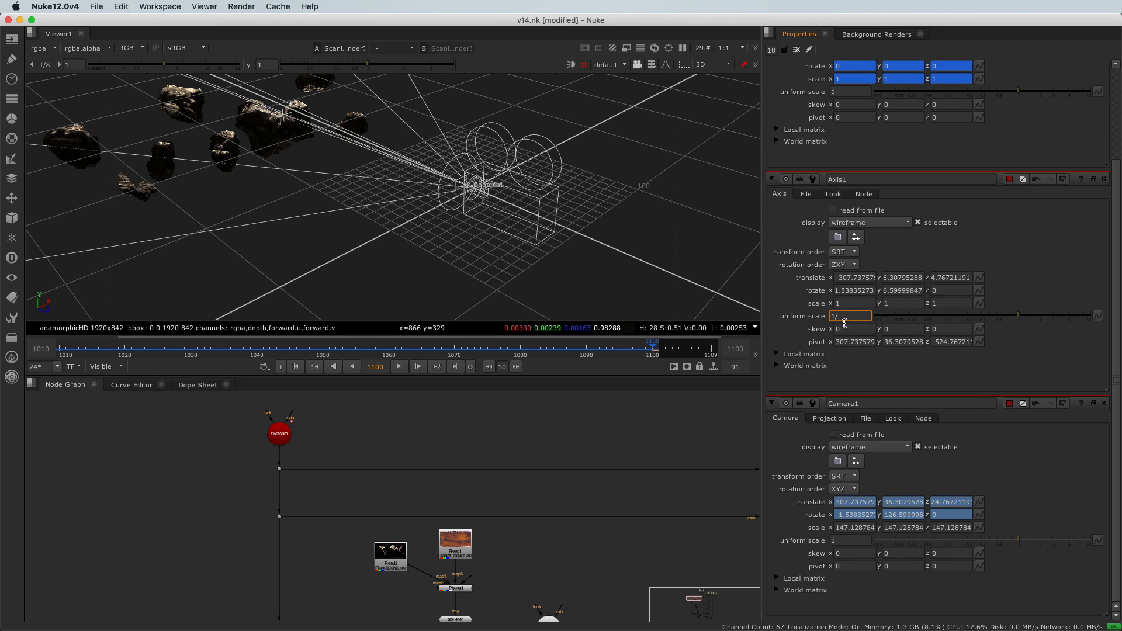
key(super+v)
key(Return)
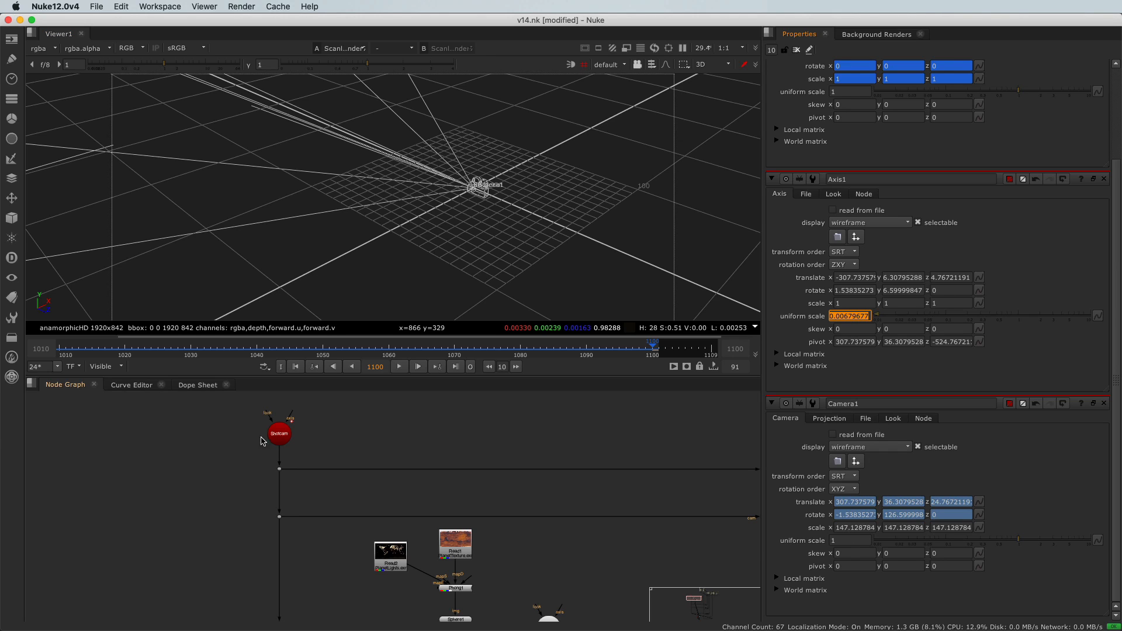
- Inspect the projection setup around the Shotcam in the 3D viewer and the node graph
click(276, 436)
alt+middle_drag(398, 254, 619, 178)
alt+drag(619, 177, 401, 198)
alt+drag(278, 235, 403, 213)
scroll(403, 212, up, 3)
scroll(245, 513, down, 10)
alt+drag(220, 544, 250, 431)
scroll(250, 434, up, 10)
click(266, 492)
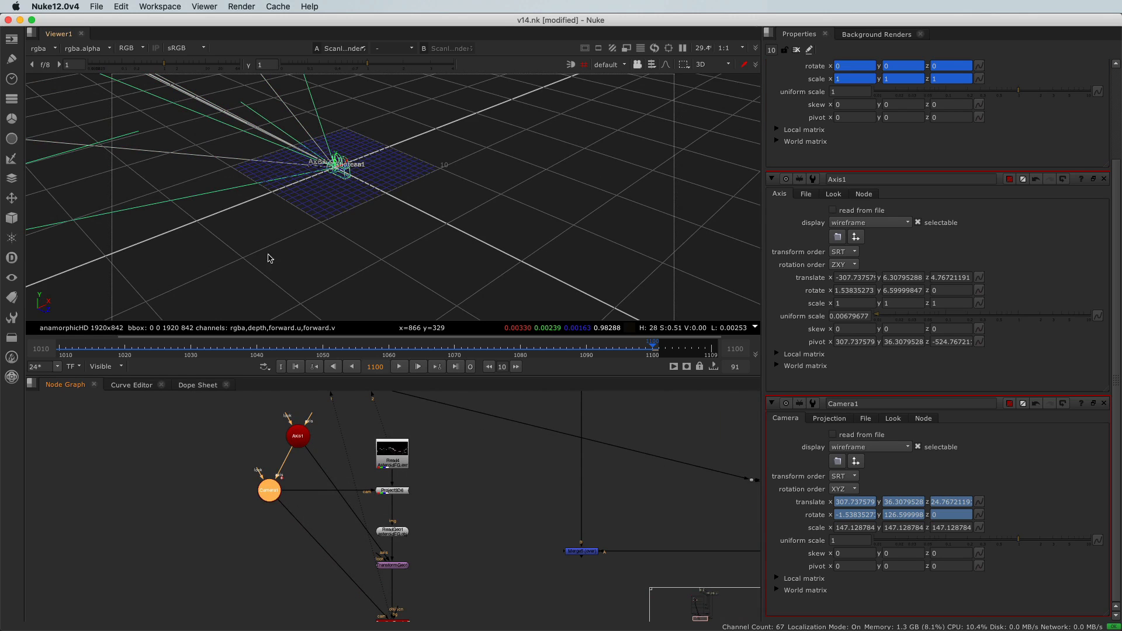
scroll(338, 172, up, 5)
key(f)
scroll(238, 169, up, 4)
super+drag(221, 179, 308, 188)
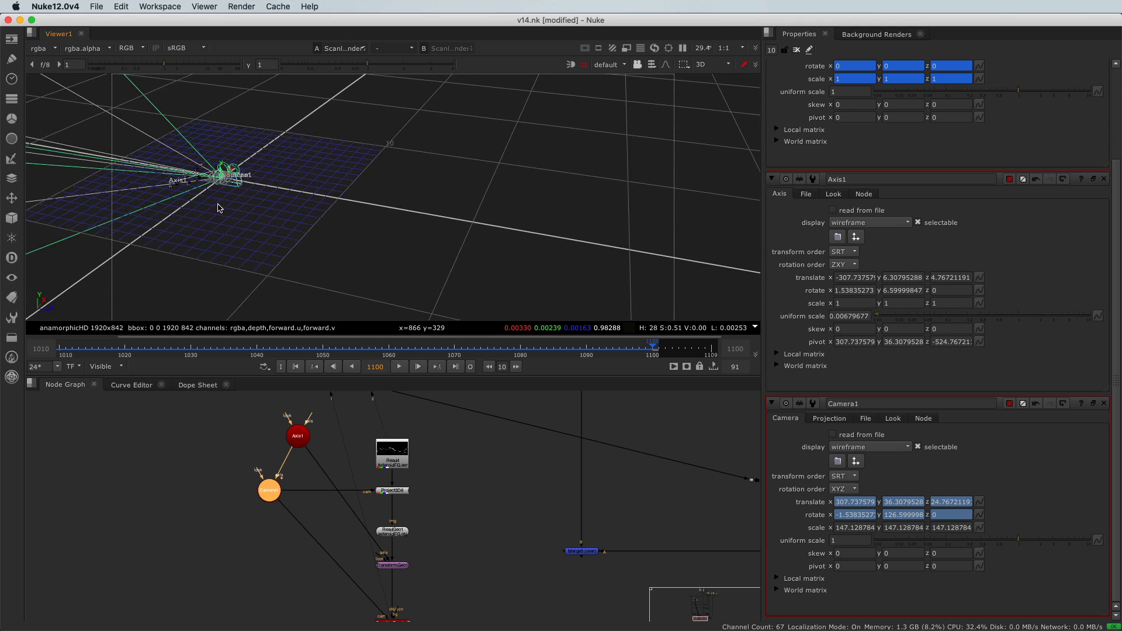
alt+drag(217, 204, 276, 209)
alt+drag(344, 213, 253, 201)
scroll(257, 345, down, 1)
scroll(380, 118, down, 5)
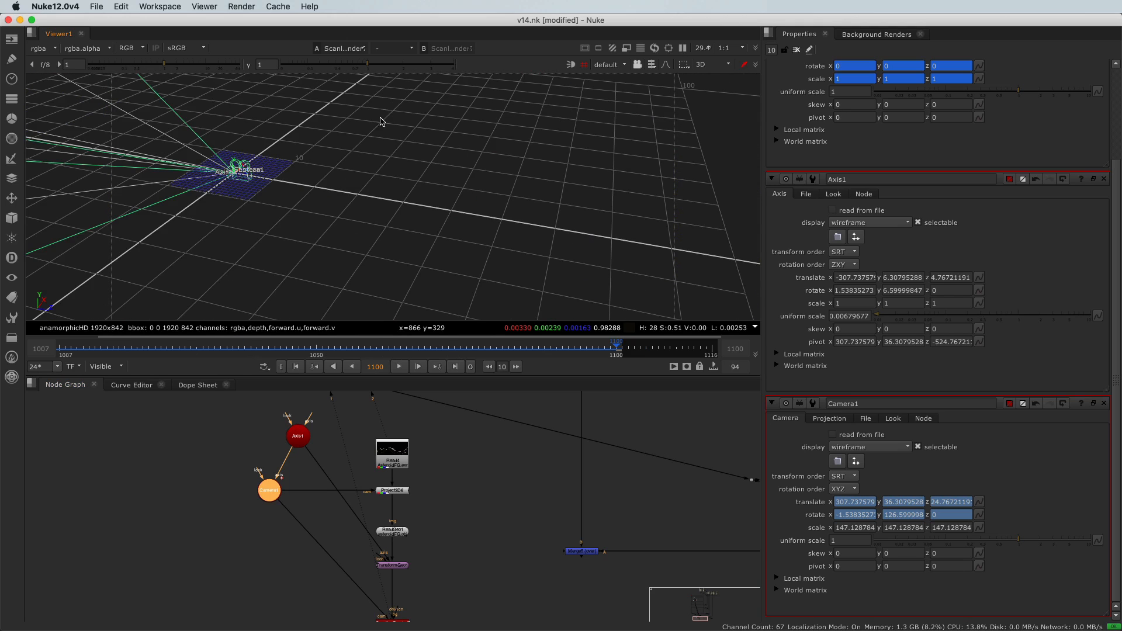
scroll(201, 508, down, 3)
alt+drag(199, 514, 314, 551)
scroll(368, 532, up, 3)
drag(371, 525, 379, 479)
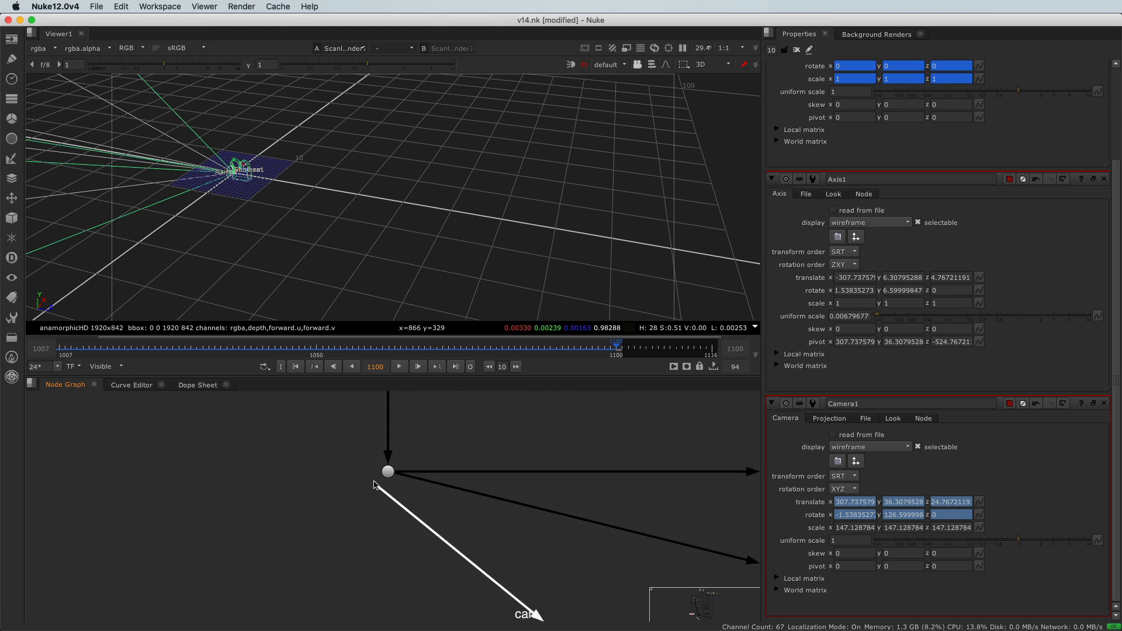
scroll(296, 546, down, 6)
scroll(455, 550, up, 5)
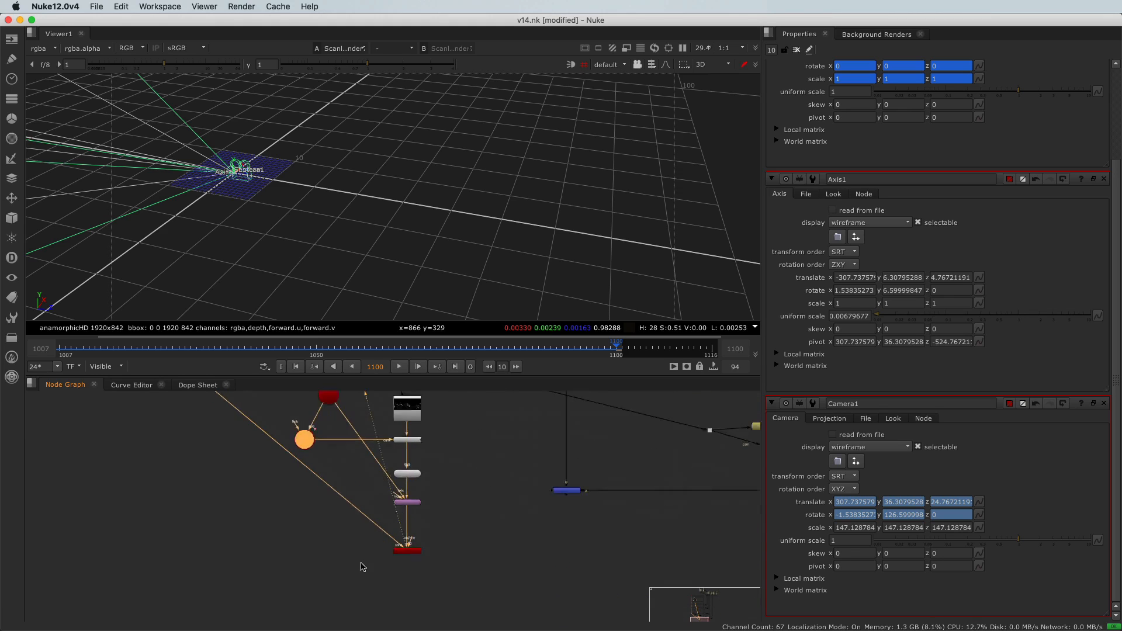
- Switch the viewer to 2D to view the ScanlineRender output of the projected asteroid geometry
scroll(318, 502, down, 4)
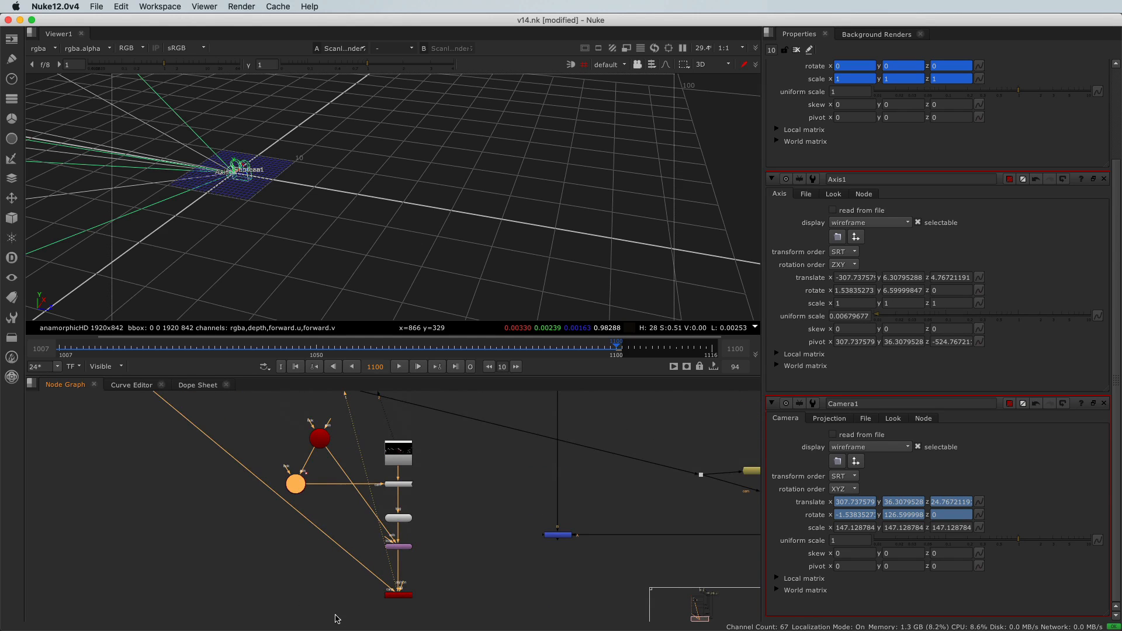
scroll(424, 583, up, 3)
drag(430, 587, 332, 612)
click(325, 578)
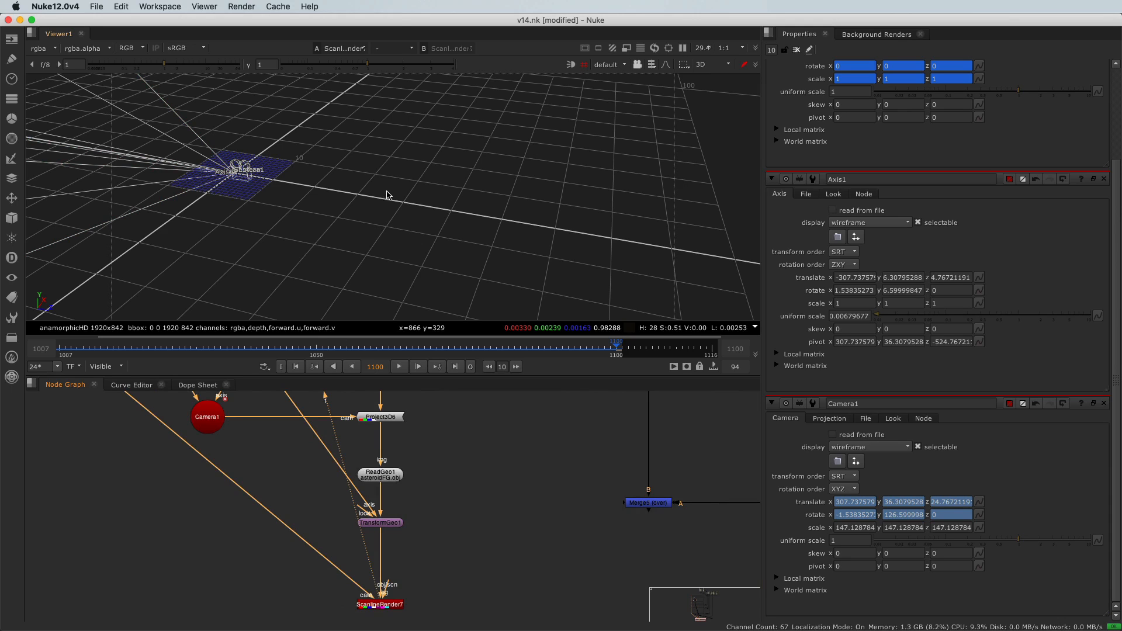
key(Tab)
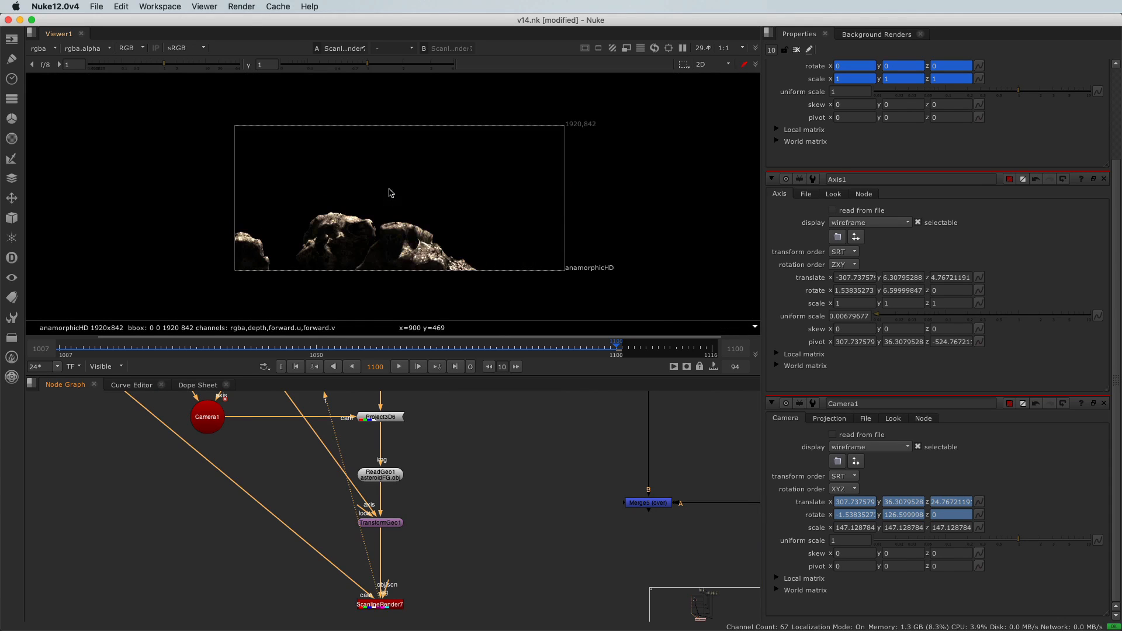
- Display the Read4 AsteroidFG.exr plate in the viewer to compare it against the rendered projection
scroll(331, 552, down, 3)
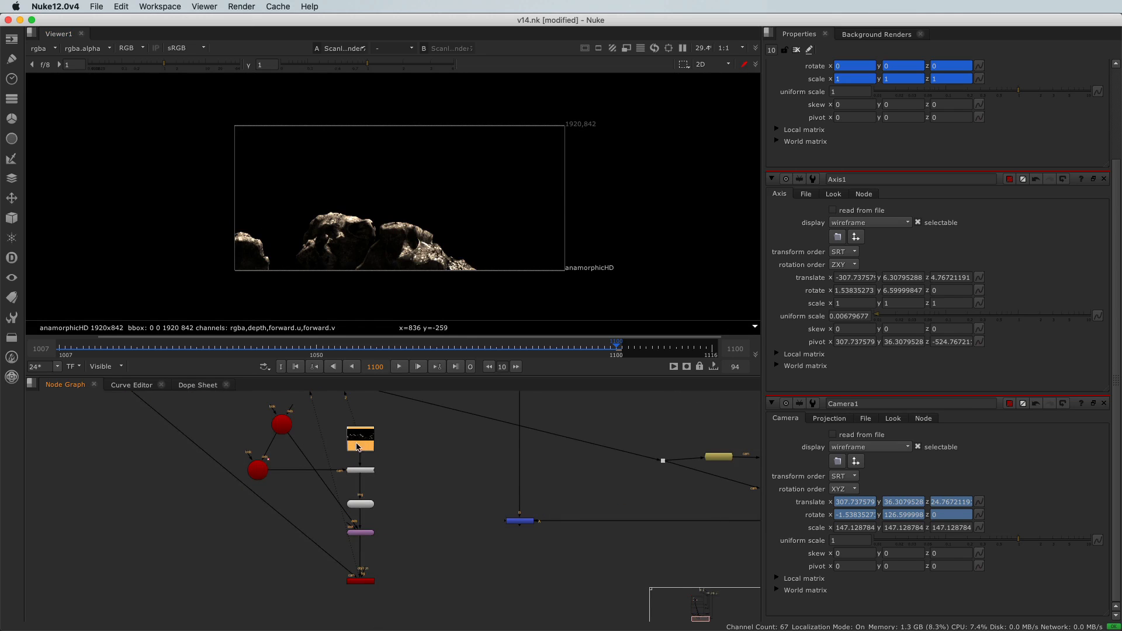
scroll(358, 442, up, 4)
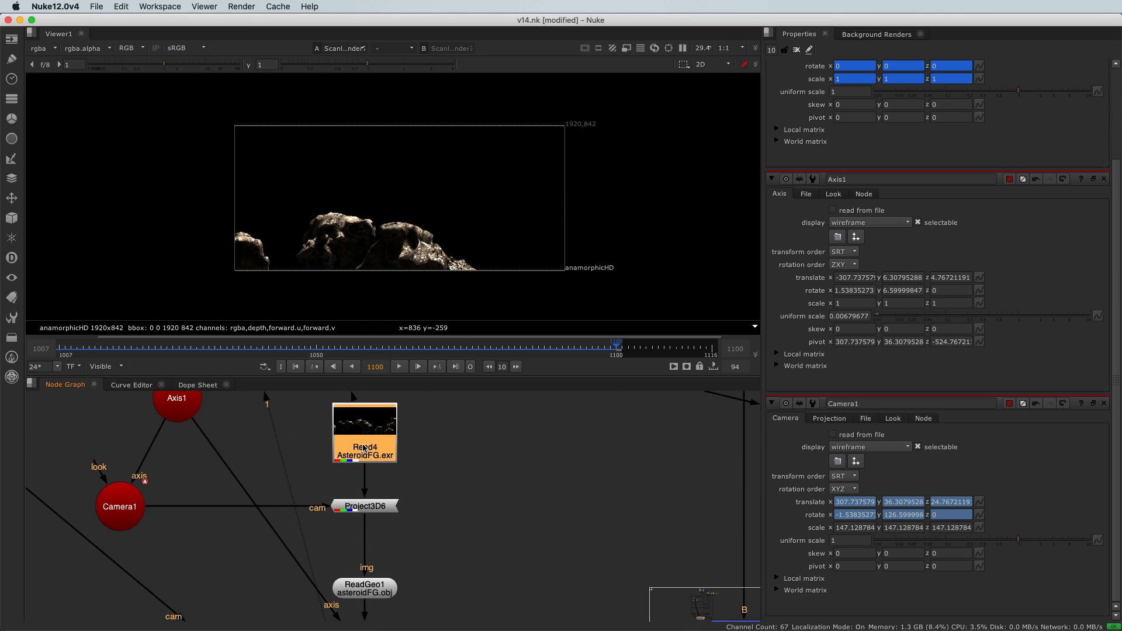
key(1)
scroll(356, 448, down, 3)
drag(315, 574, 412, 602)
key(1)
click(368, 448)
key(1)
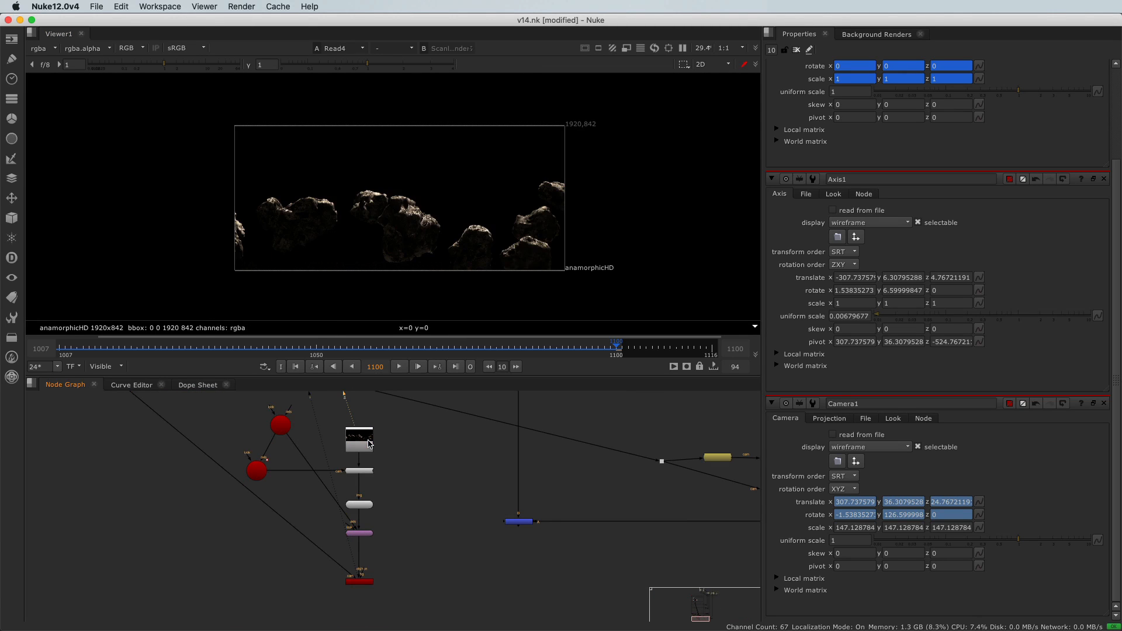